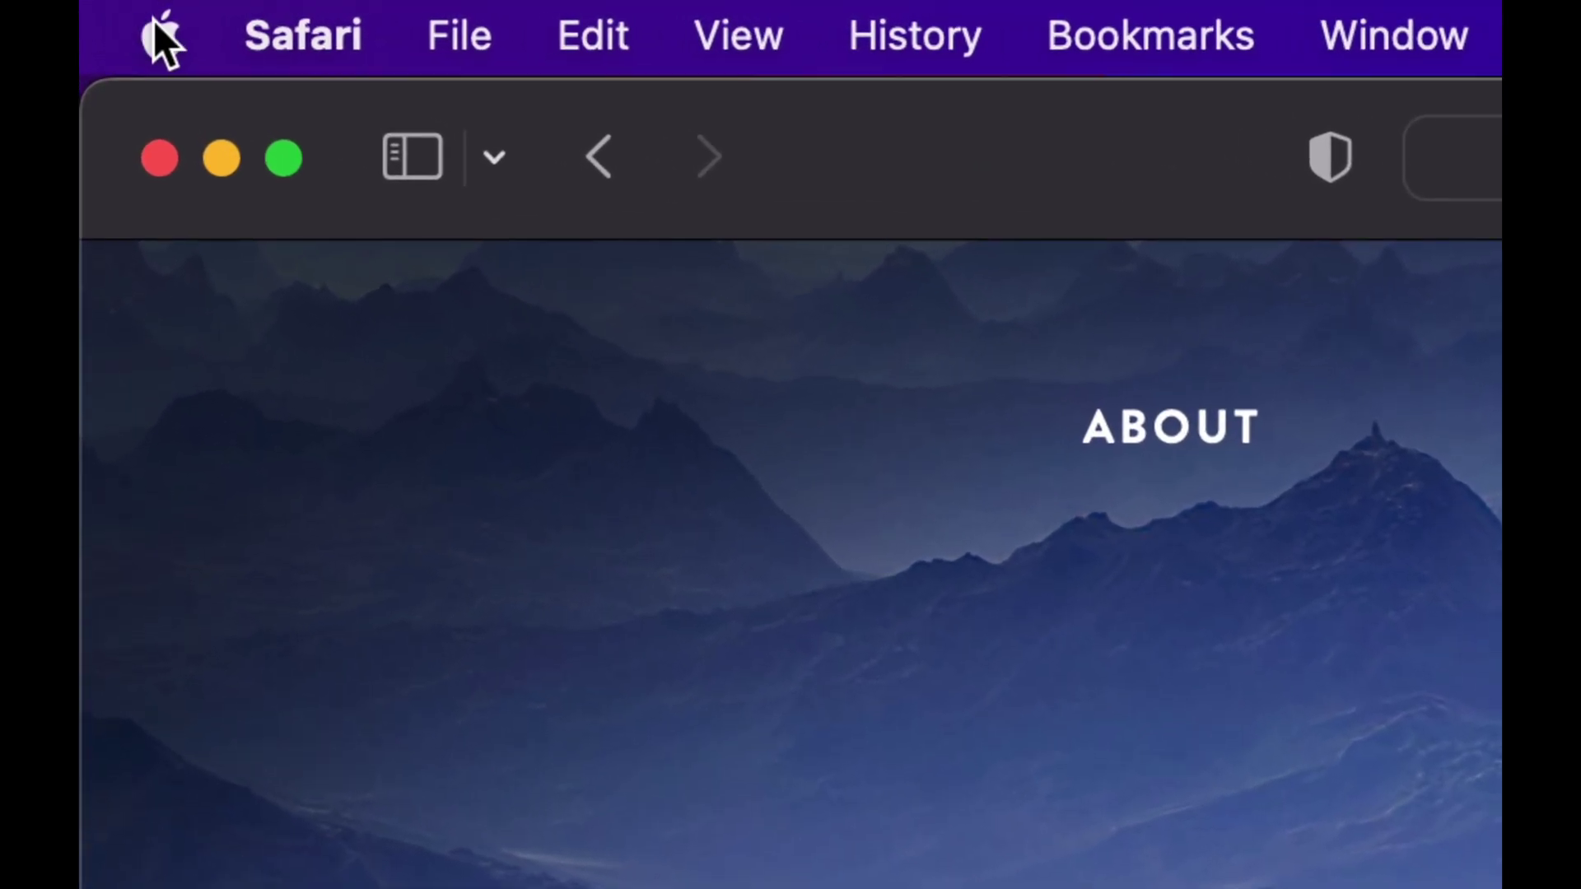
Launch the App Store from the Apple menu and list the account's purchased iPhone & iPad apps.
click(156, 28)
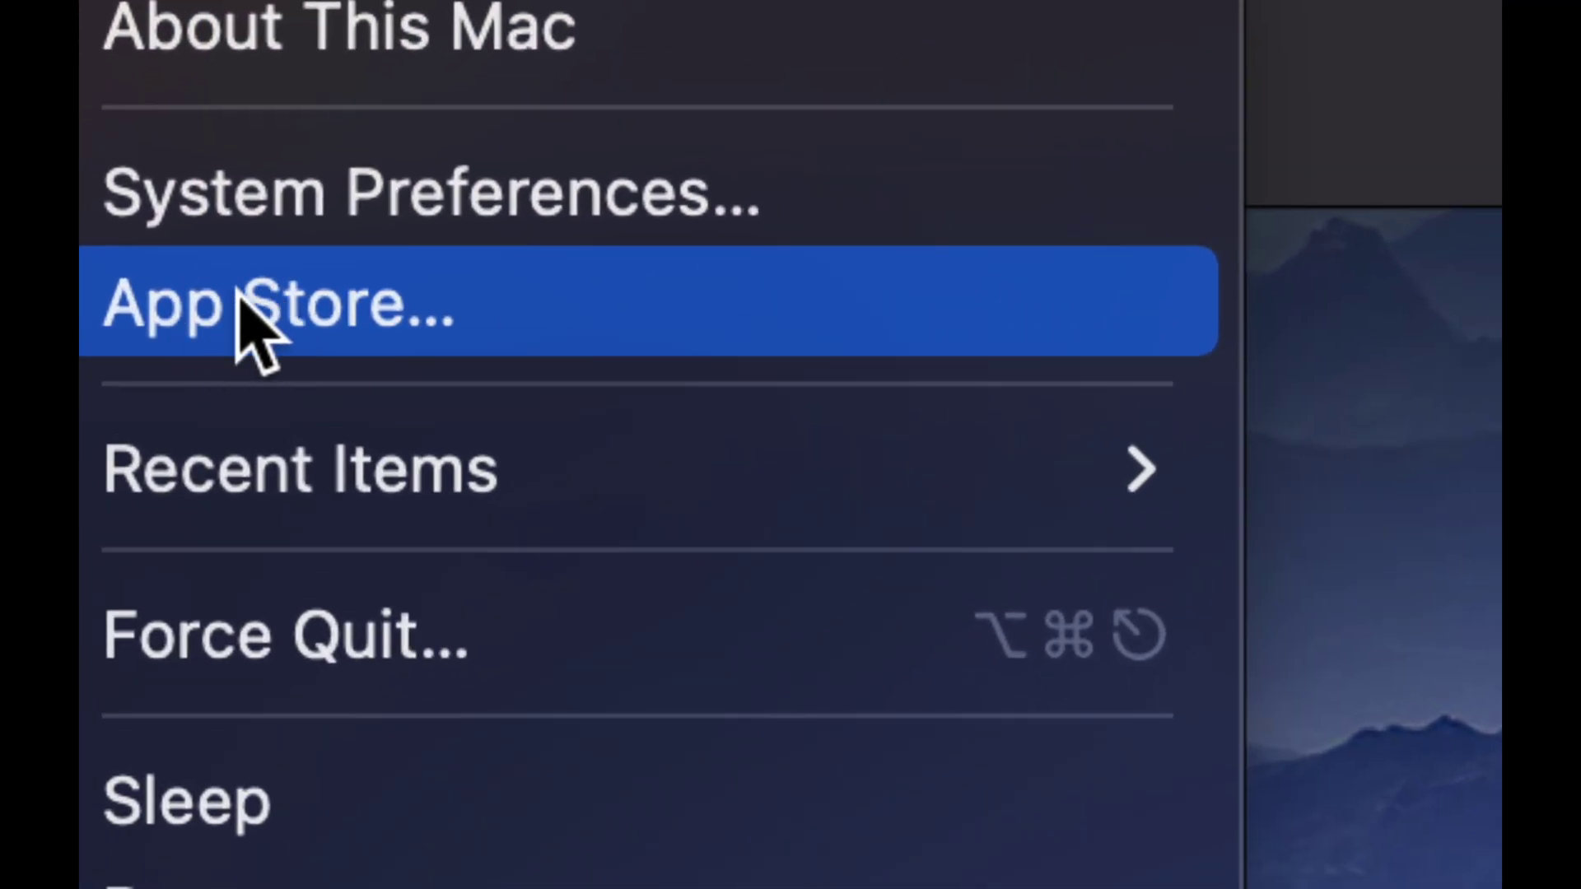
click(224, 291)
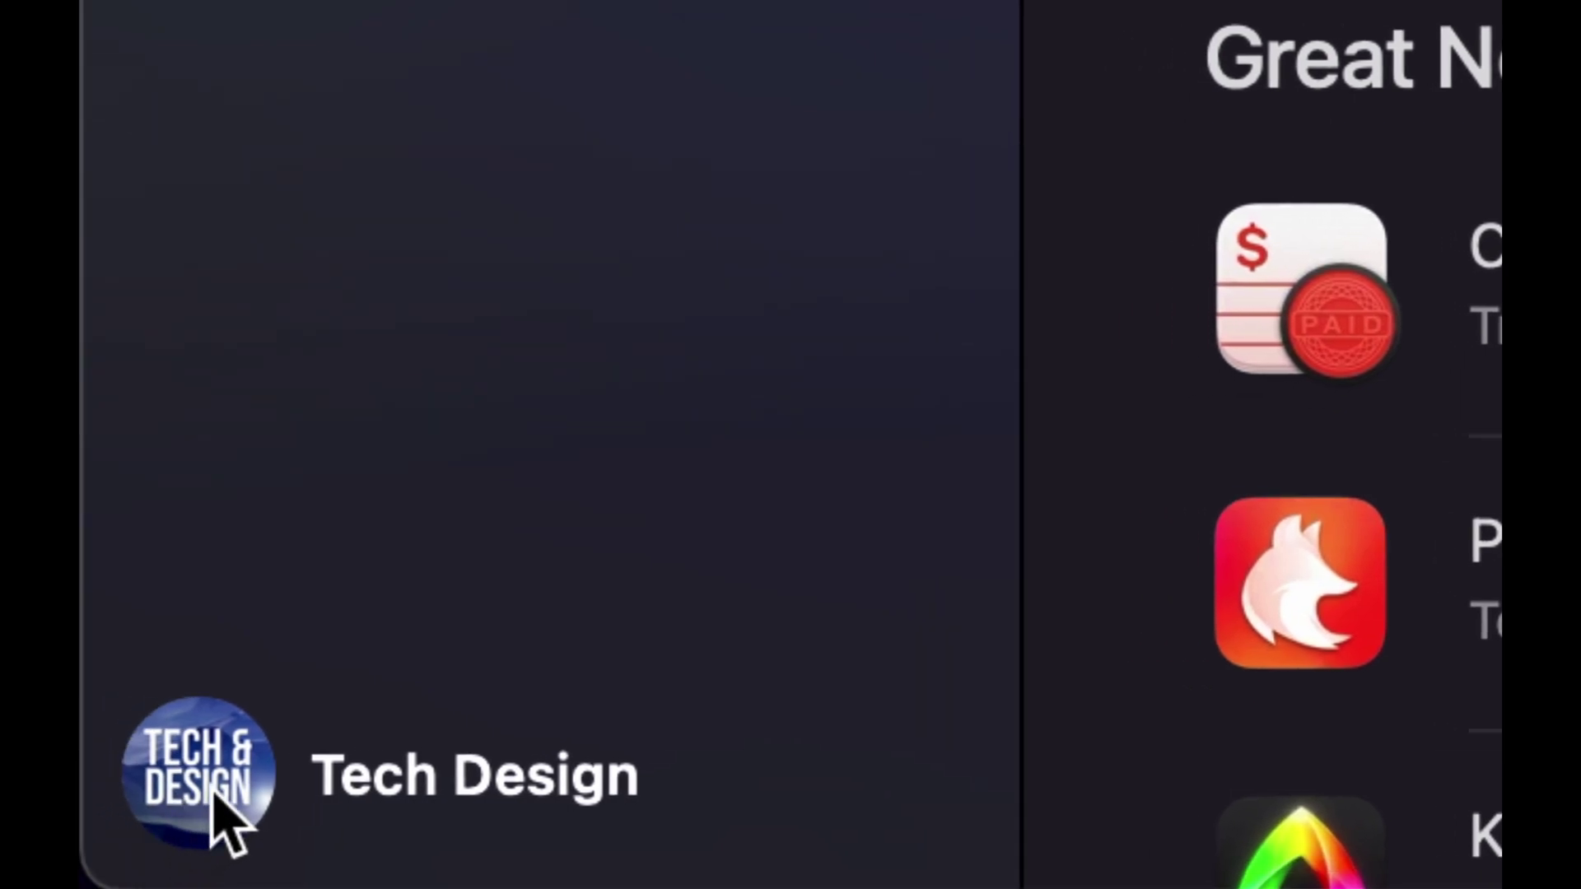
click(206, 803)
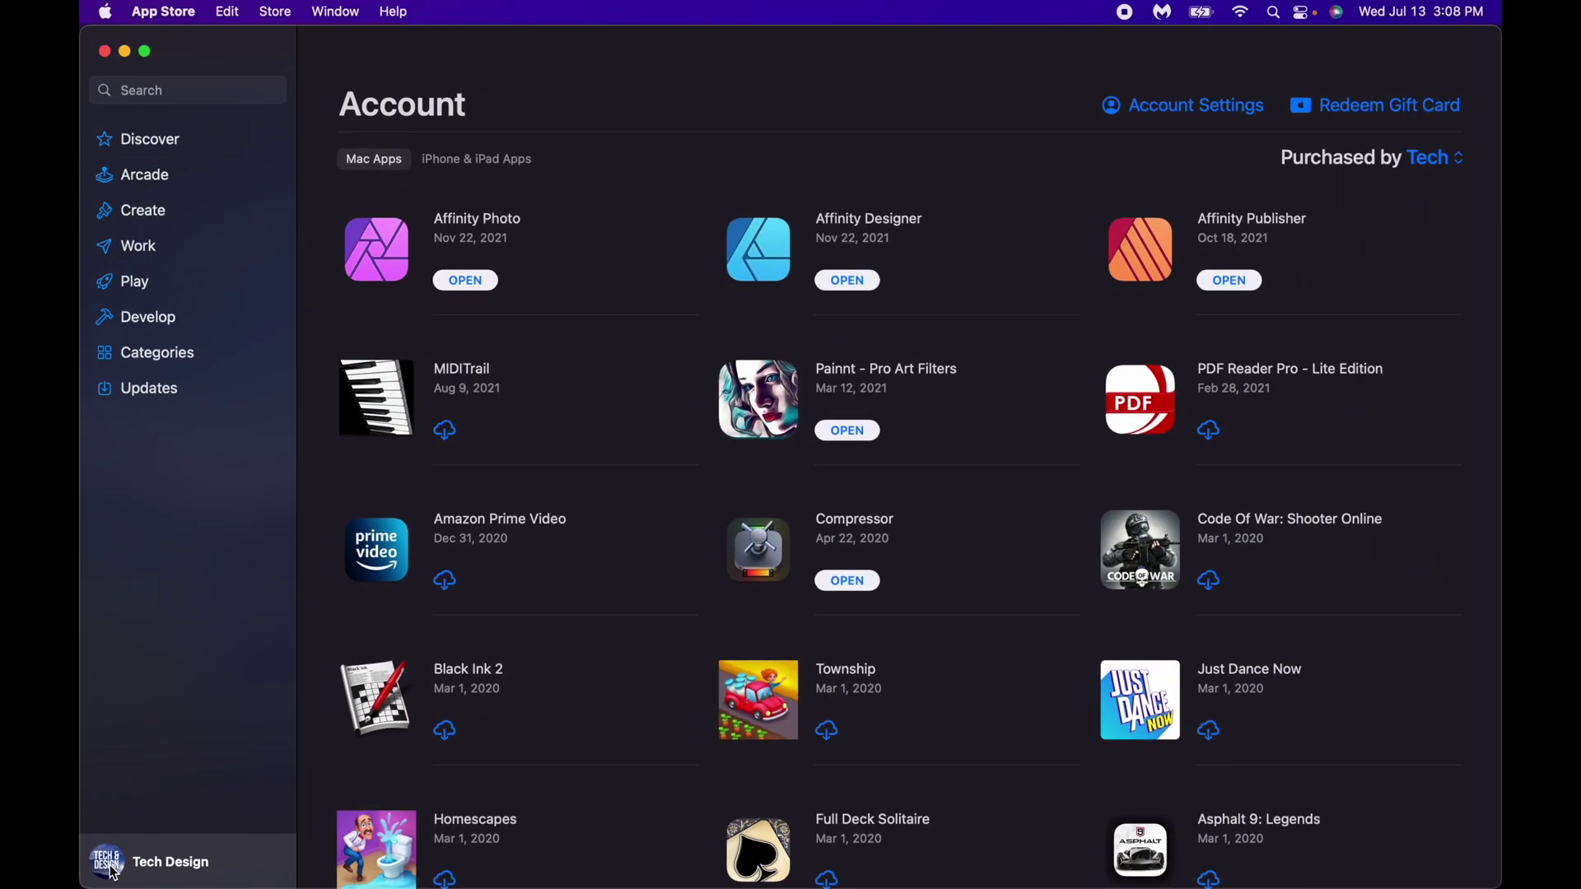
mouse_move(857, 381)
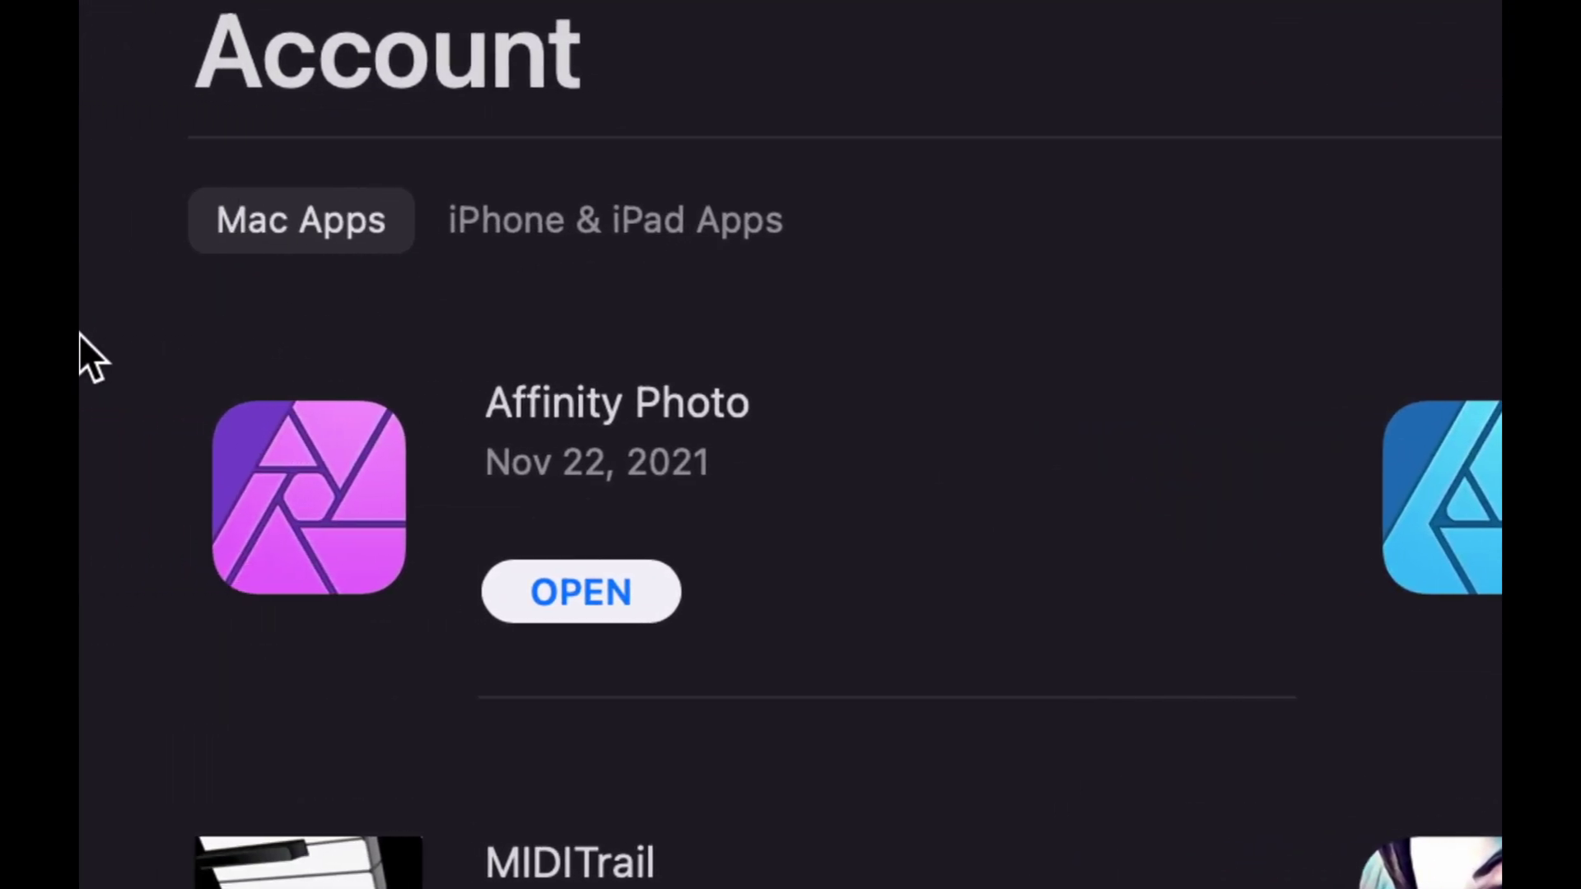
click(563, 212)
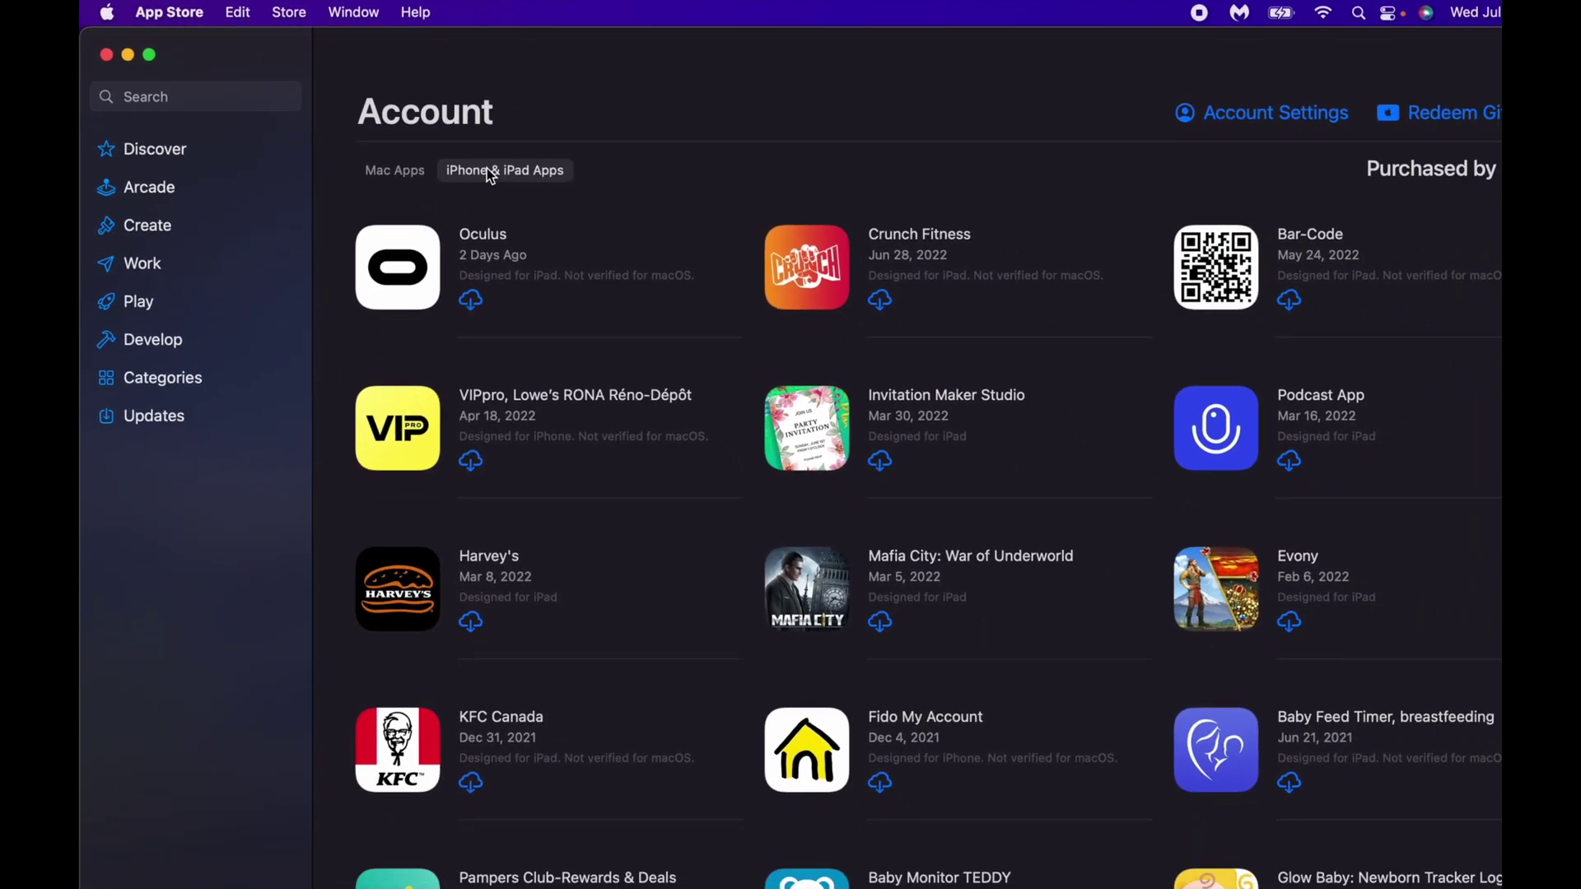
mouse_move(1196, 251)
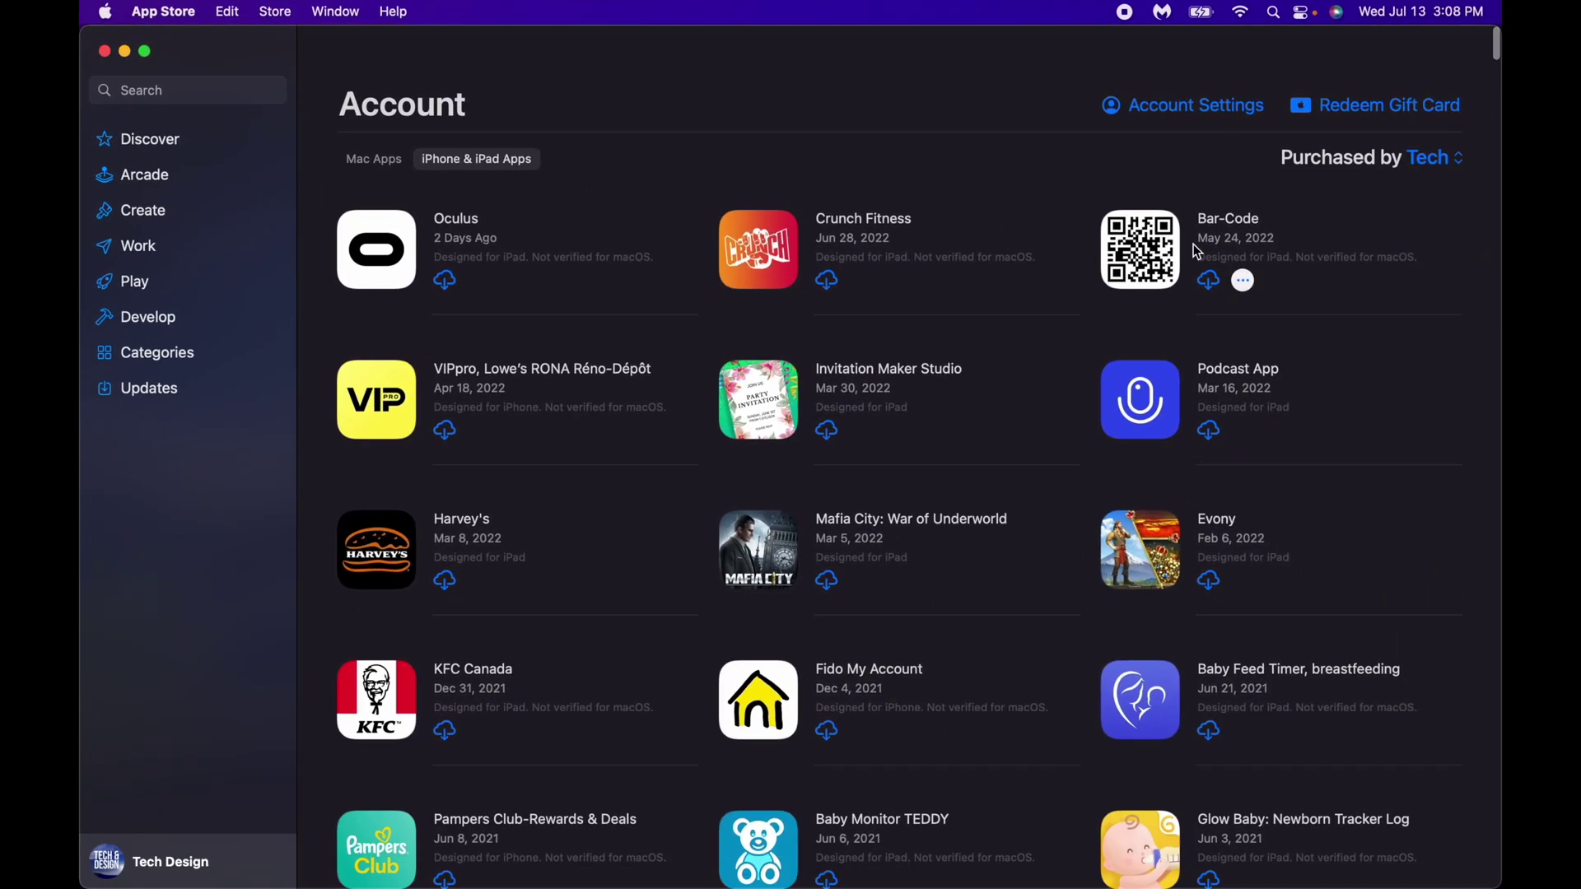
scroll(1197, 252, down, 20)
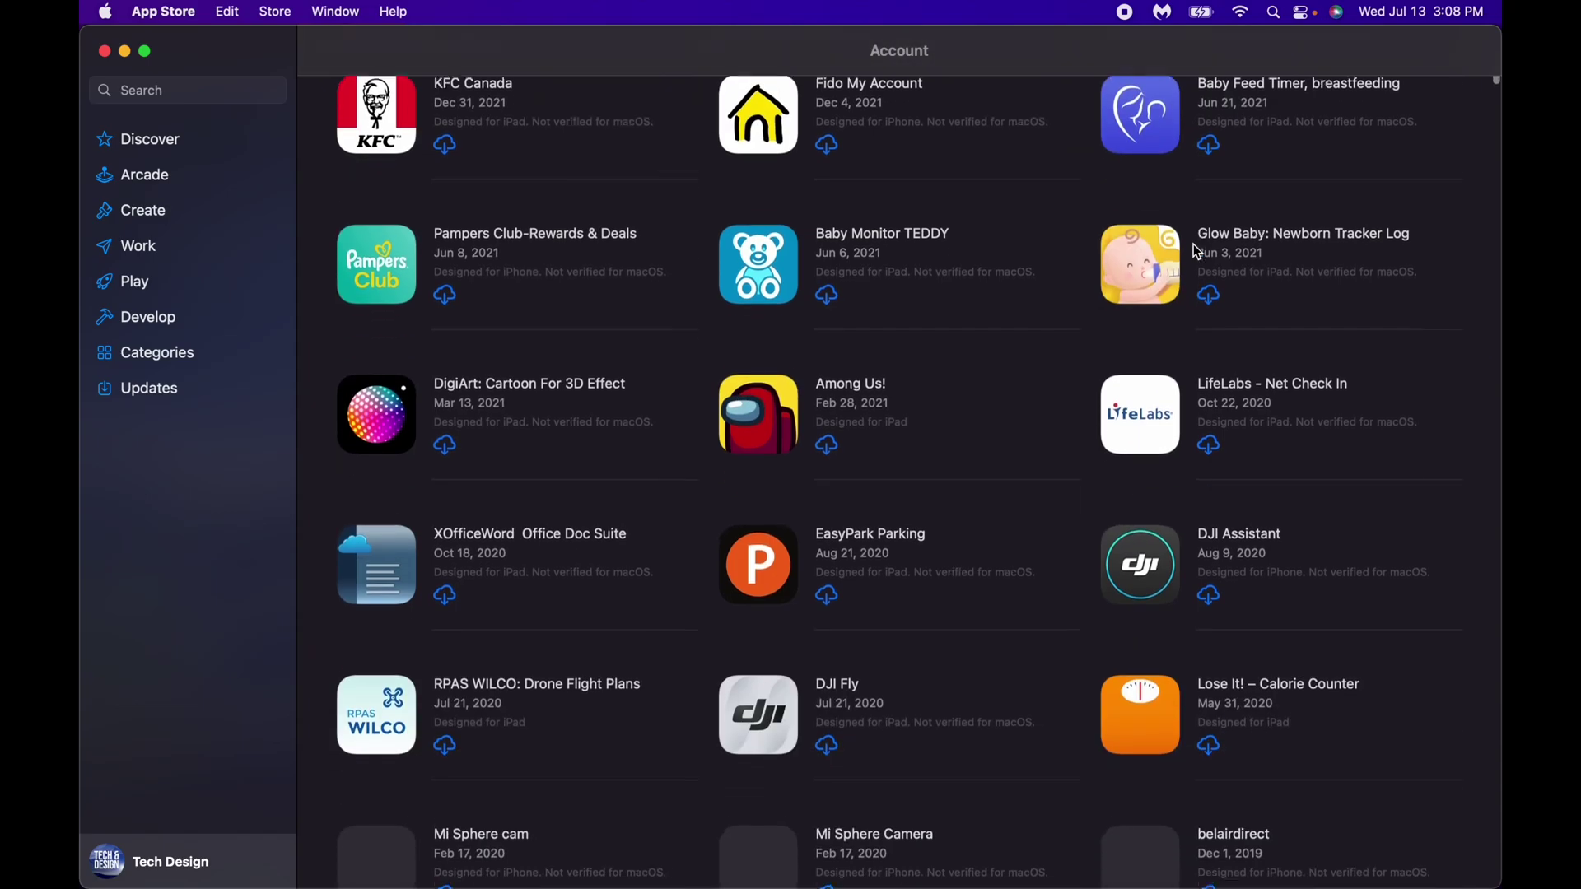
scroll(1197, 251, down, 18)
scroll(1197, 251, down, 12)
scroll(1196, 251, down, 8)
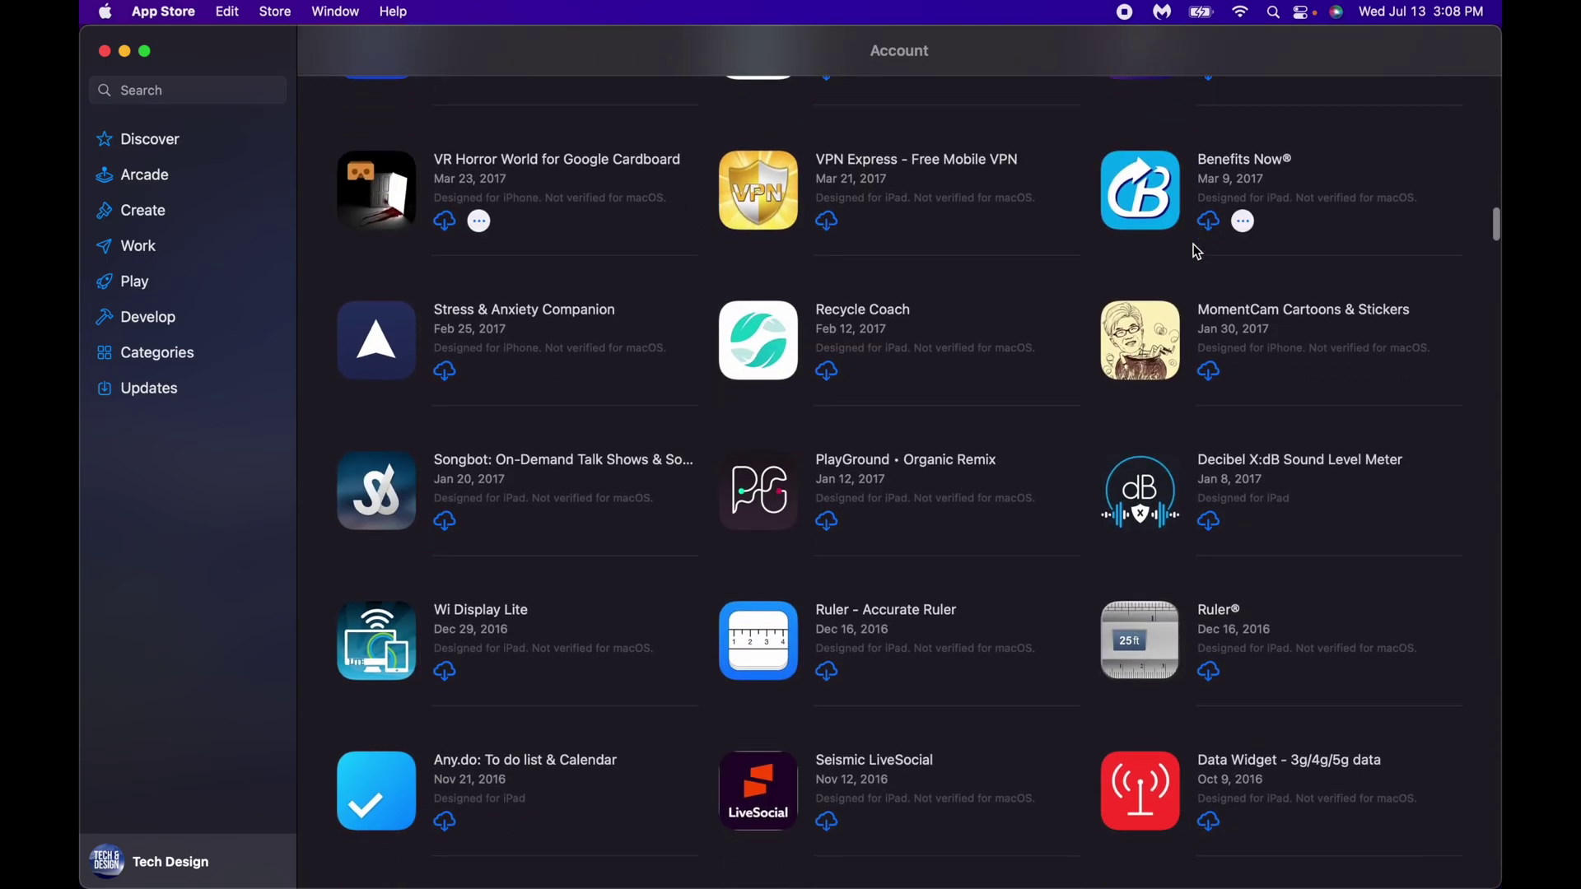
scroll(1196, 251, up, 12)
scroll(1196, 251, up, 6)
scroll(1199, 252, up, 1)
mouse_move(1044, 397)
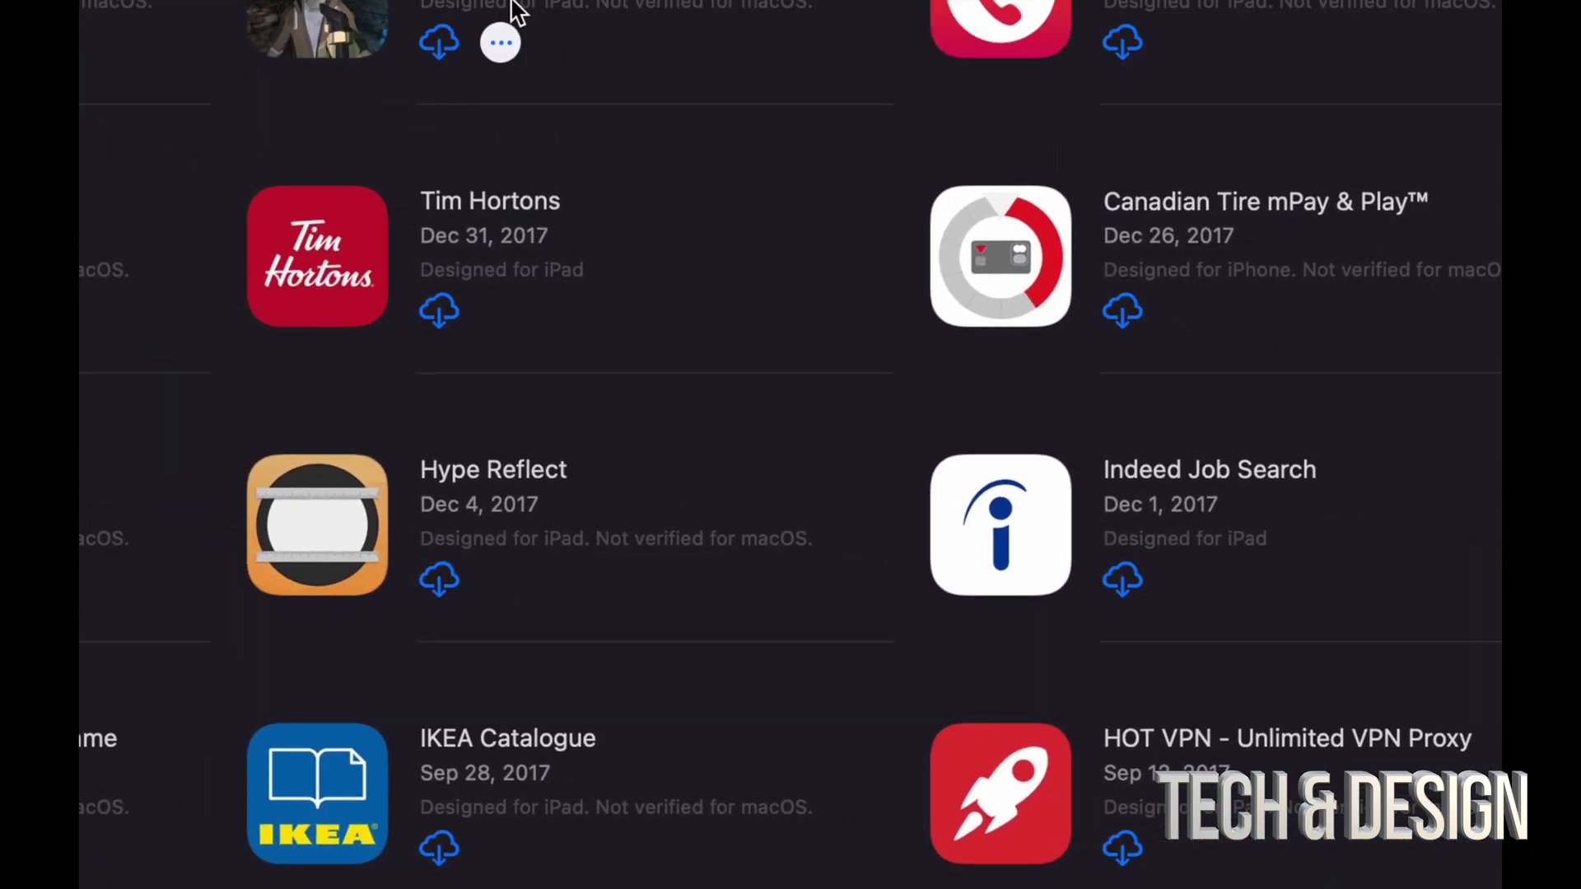
mouse_move(440, 310)
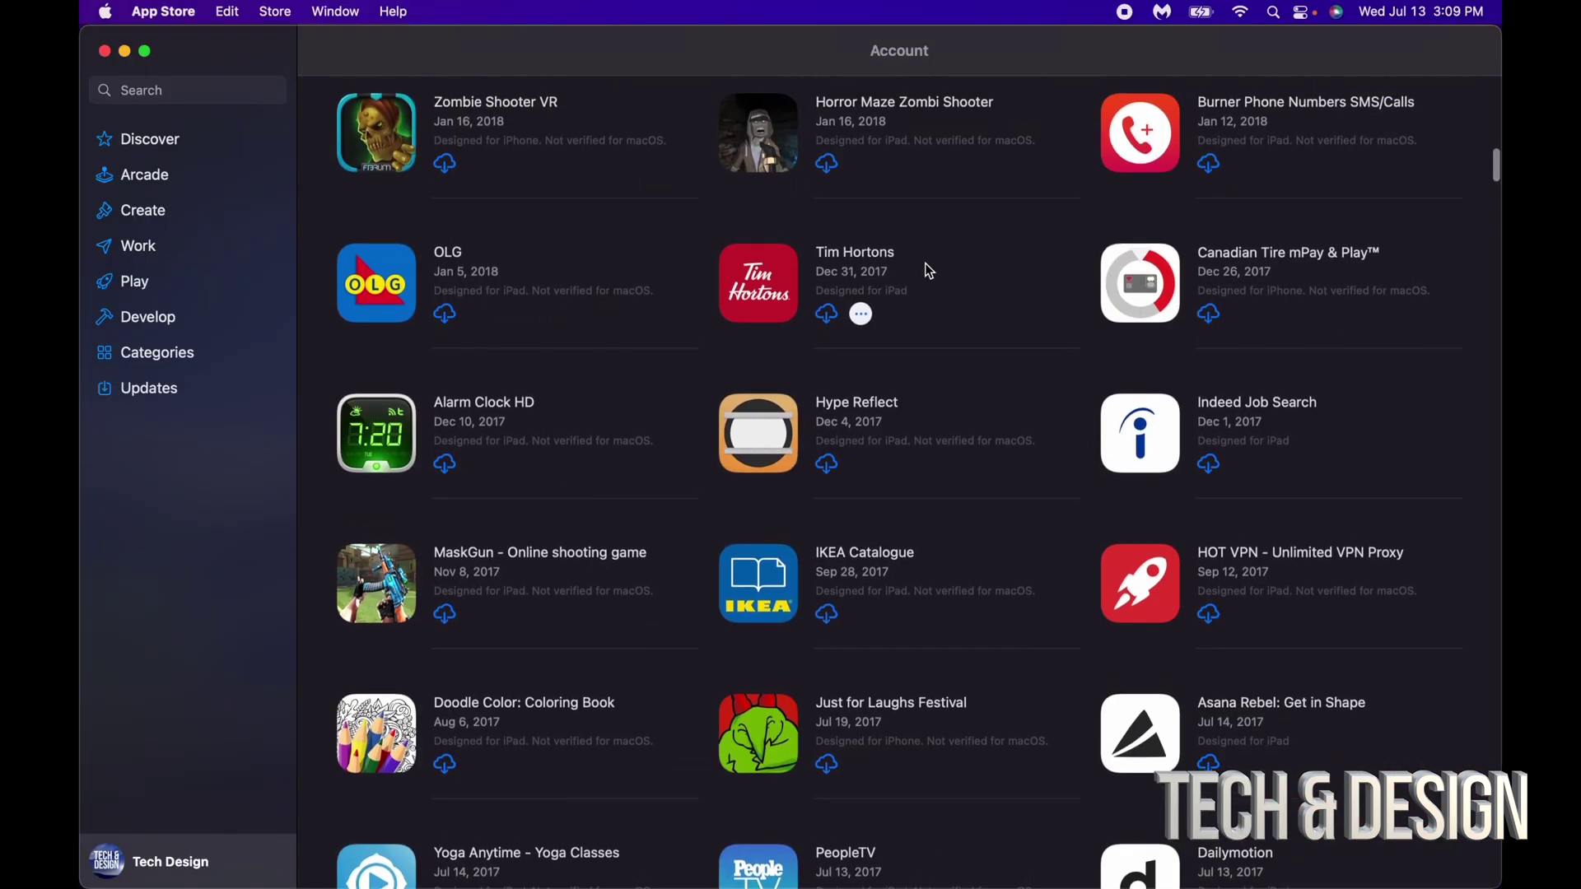
scroll(928, 270, up, 10)
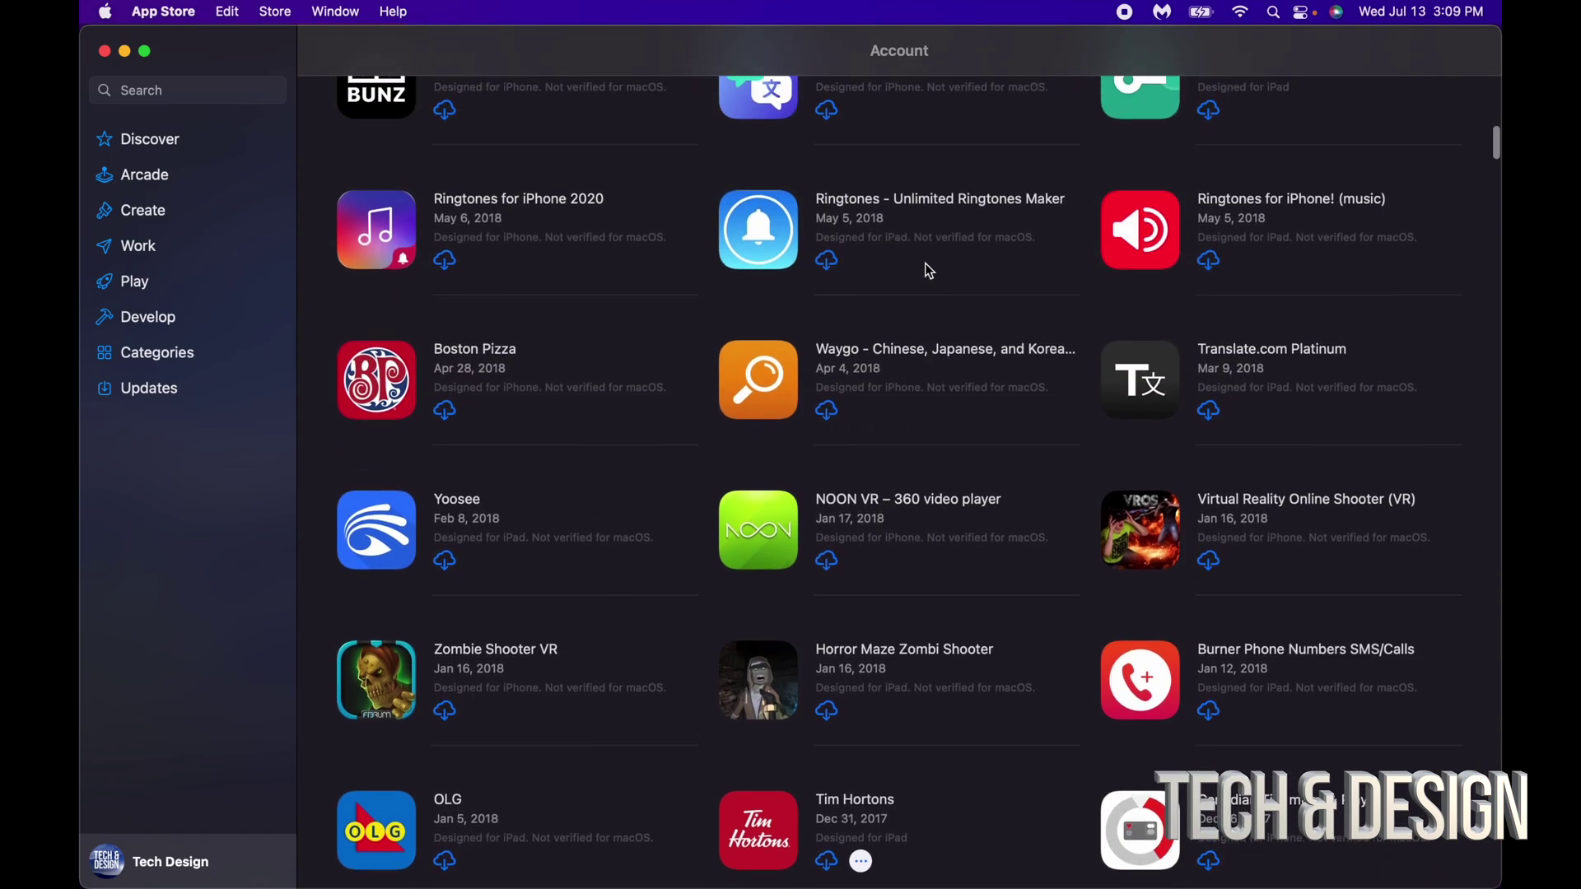
scroll(929, 270, up, 20)
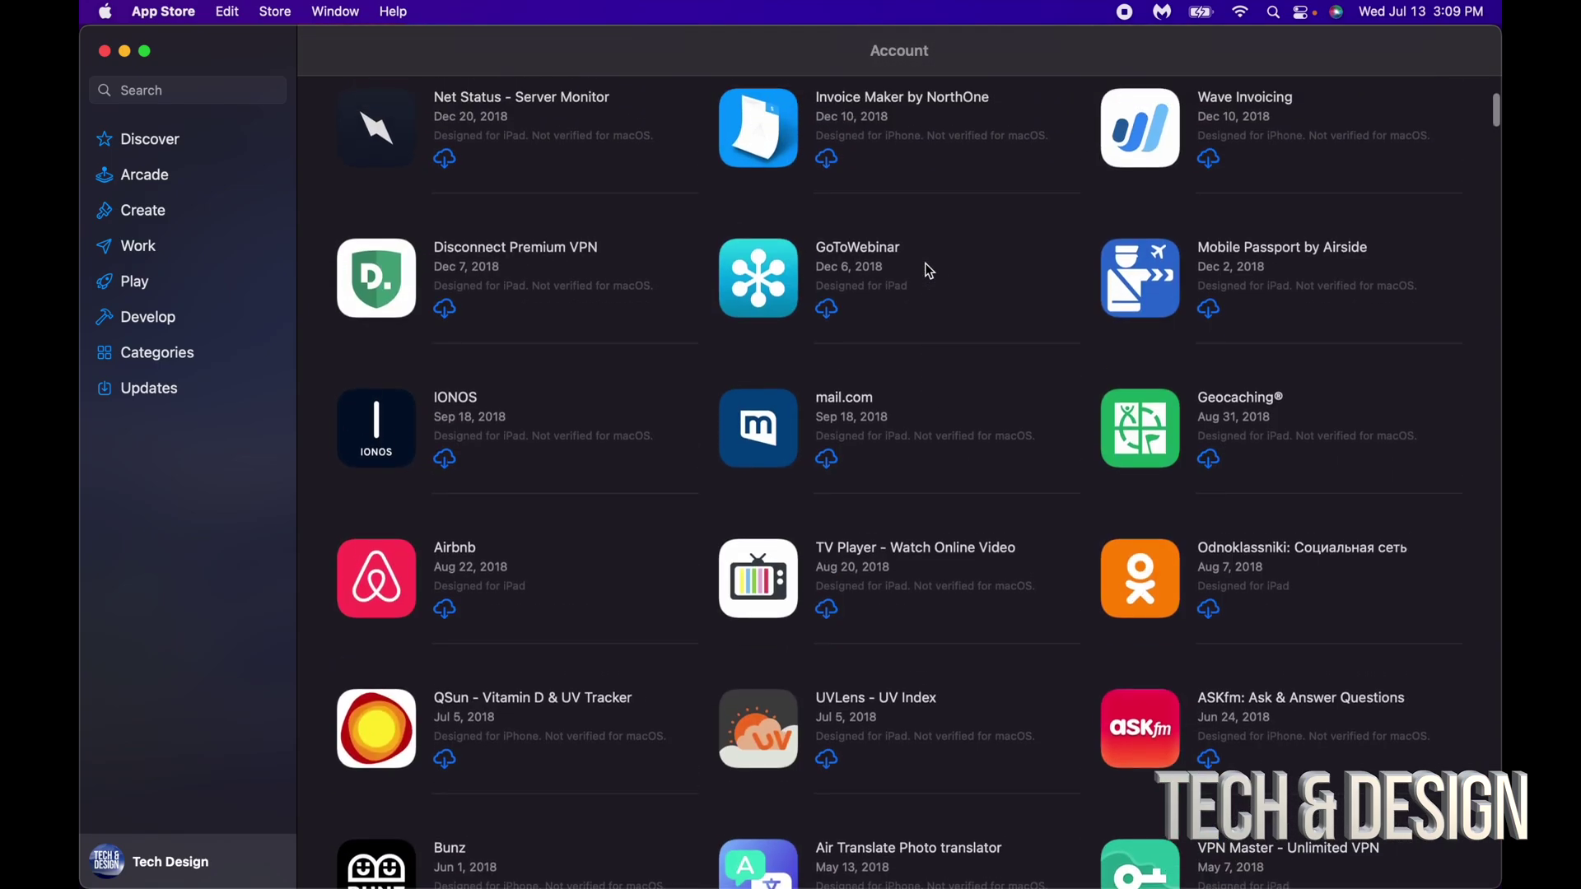
scroll(1149, 387, down, 20)
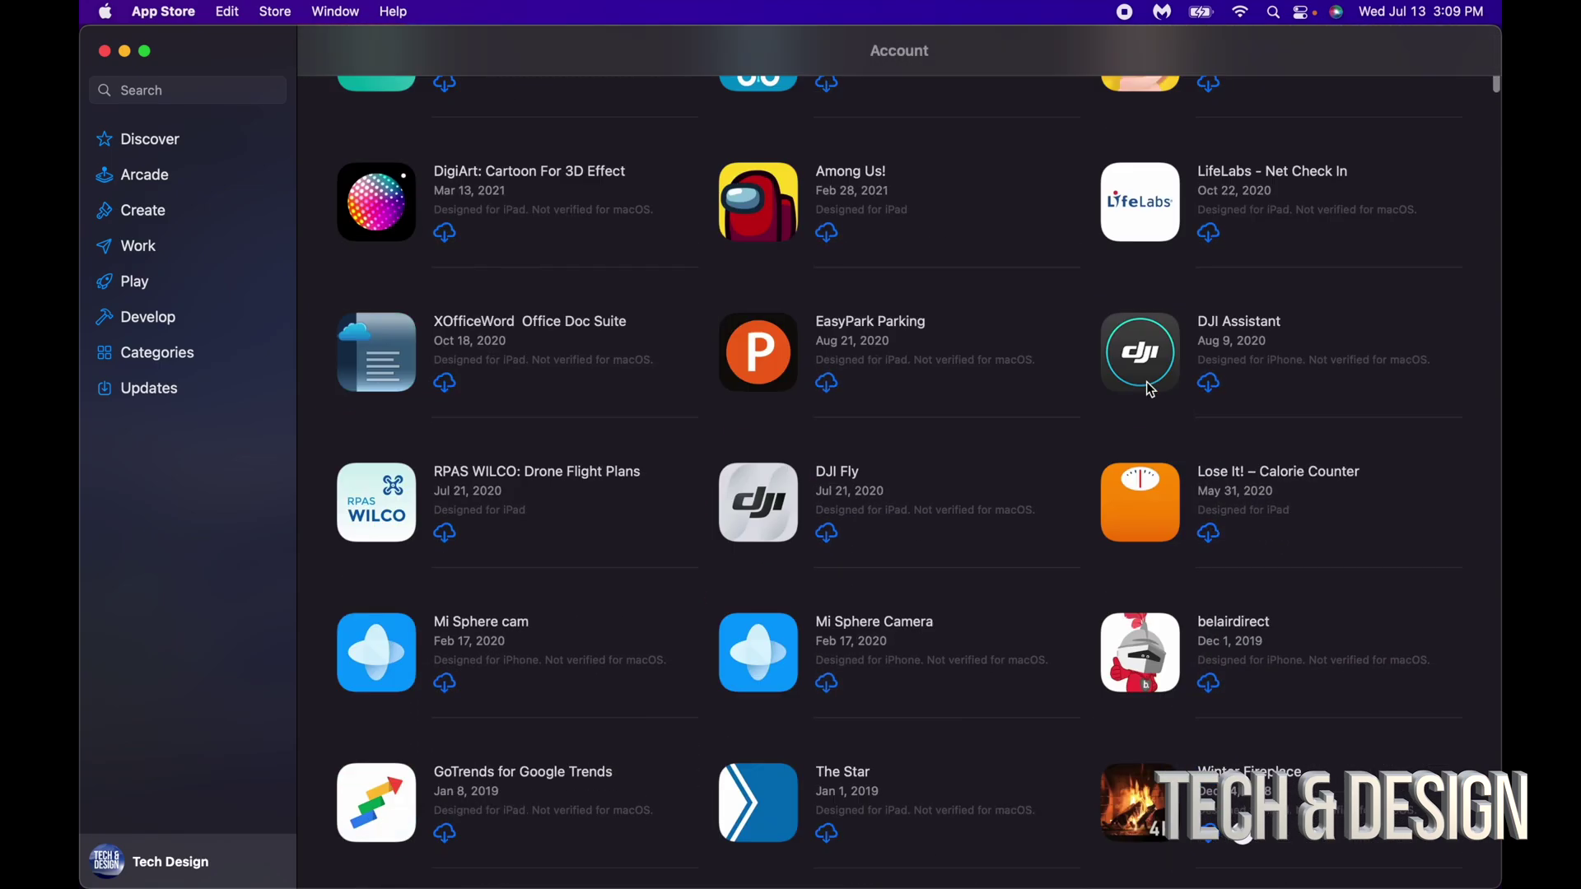
scroll(1149, 386, down, 20)
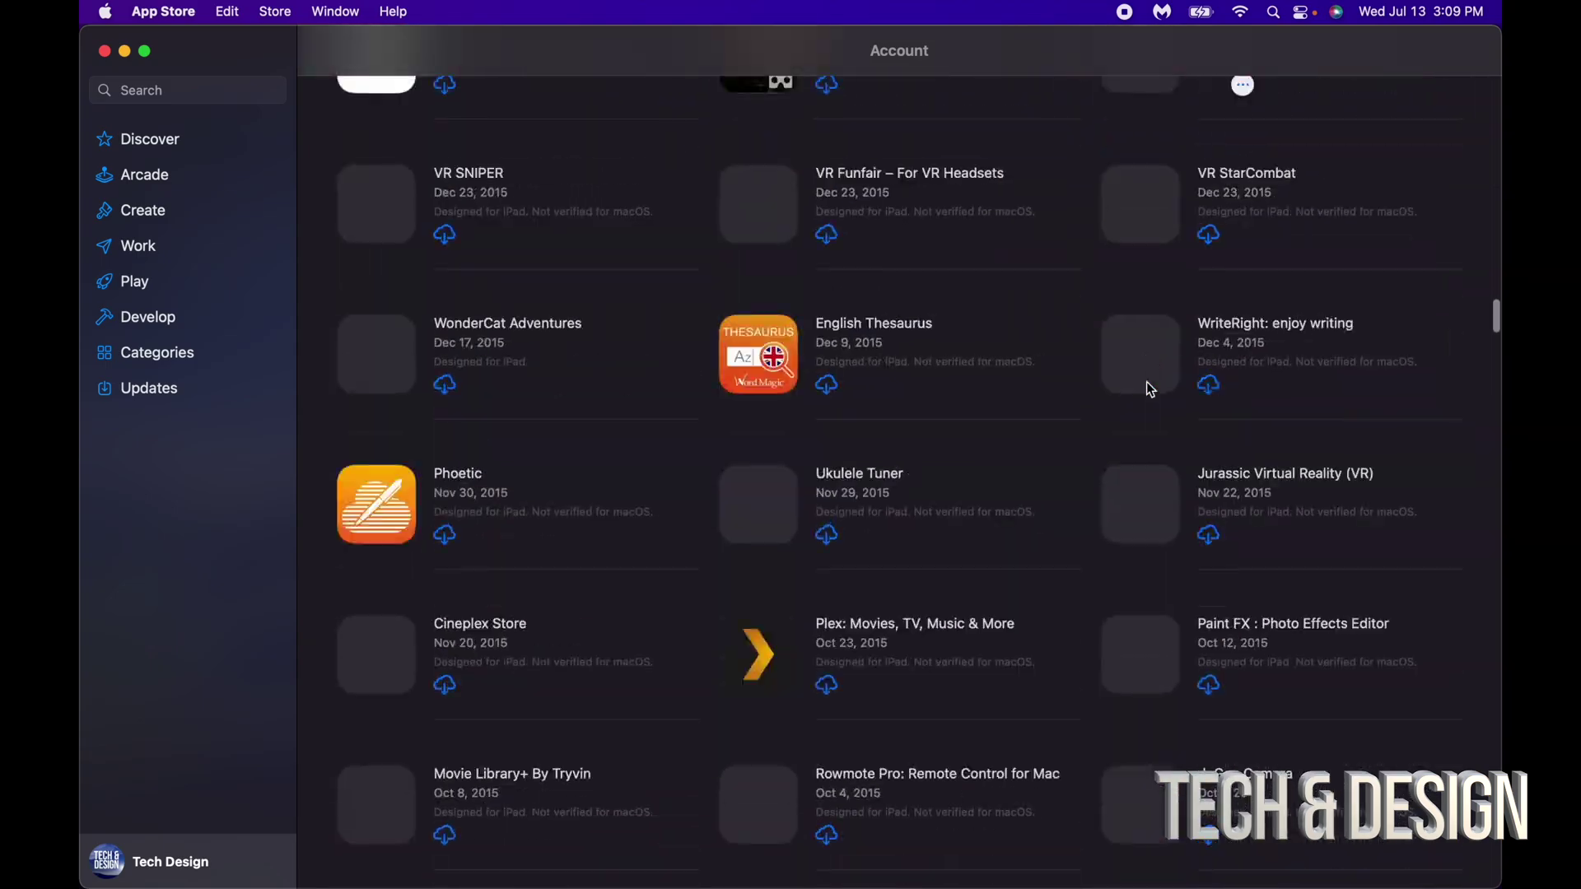
scroll(1149, 385, down, 20)
scroll(1149, 386, up, 10)
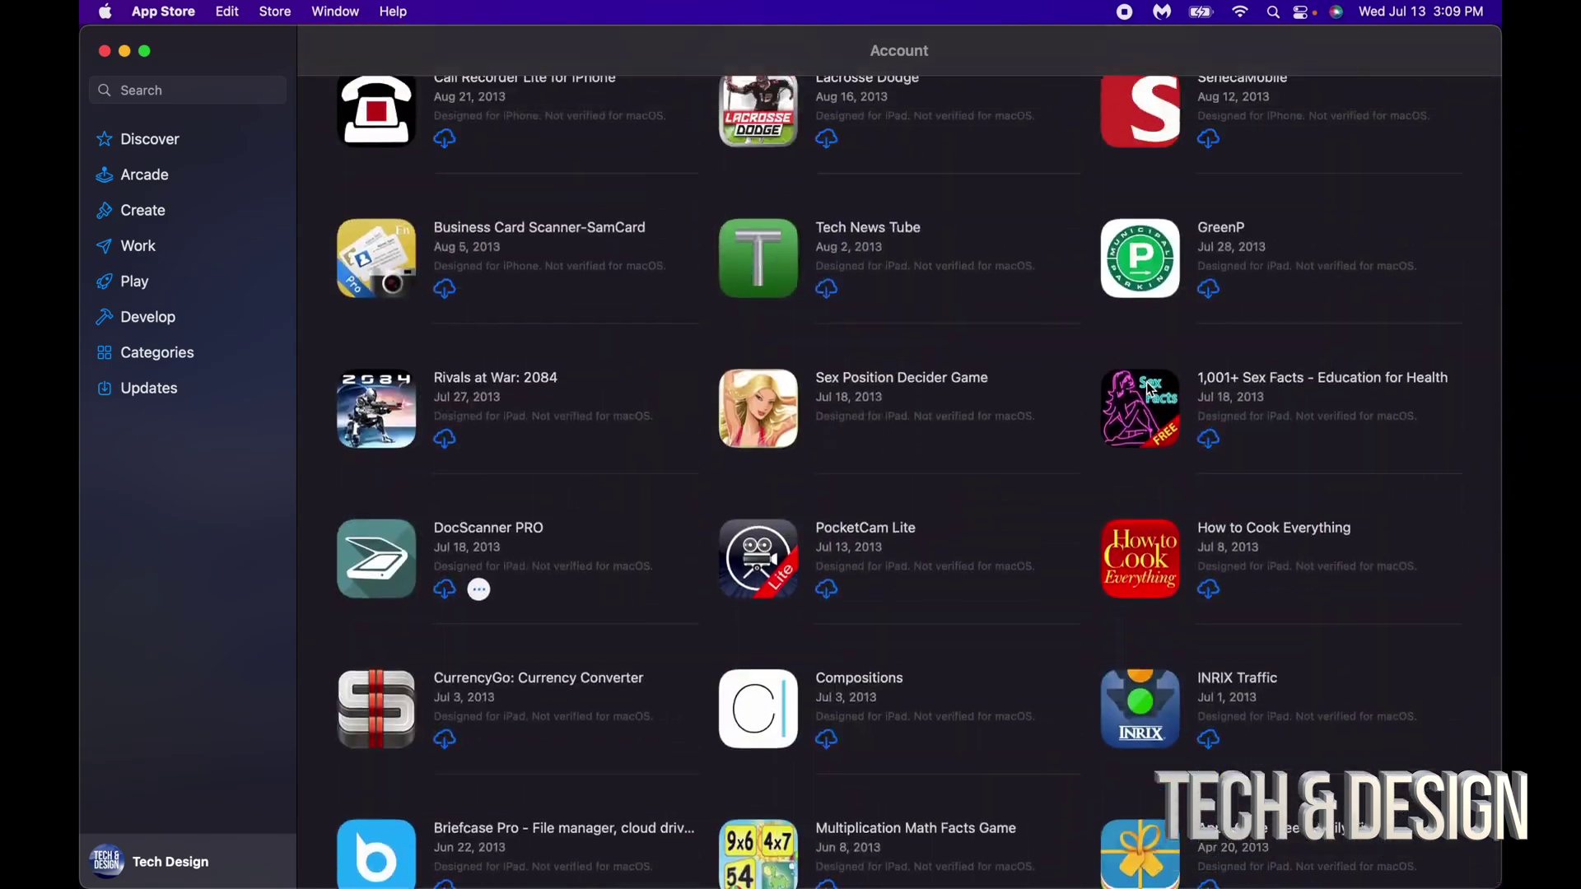
scroll(1149, 388, up, 20)
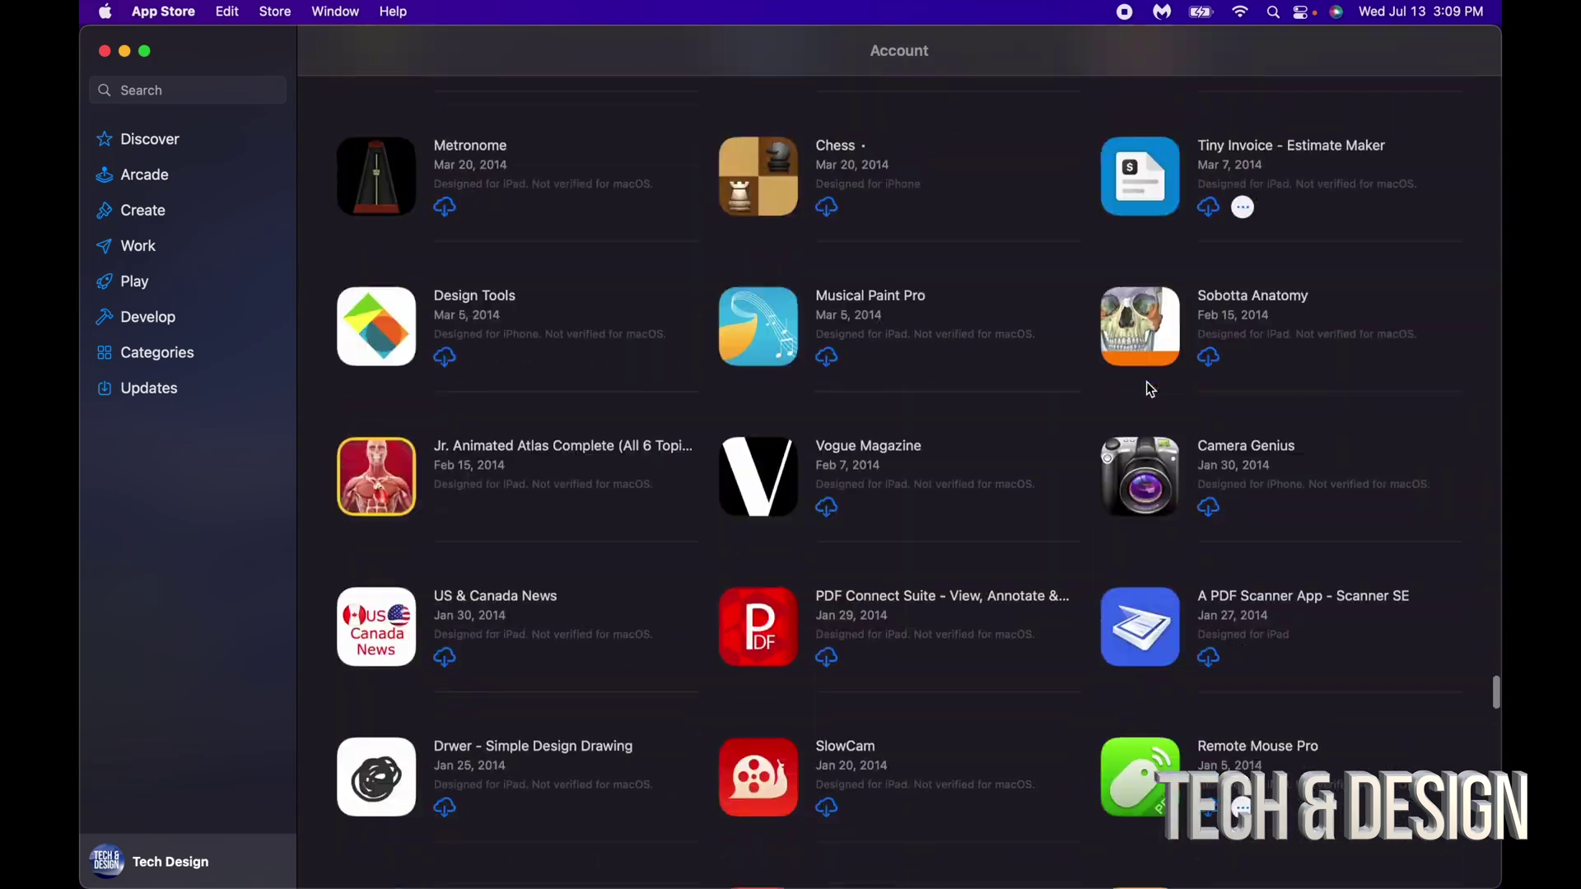
scroll(1150, 387, up, 20)
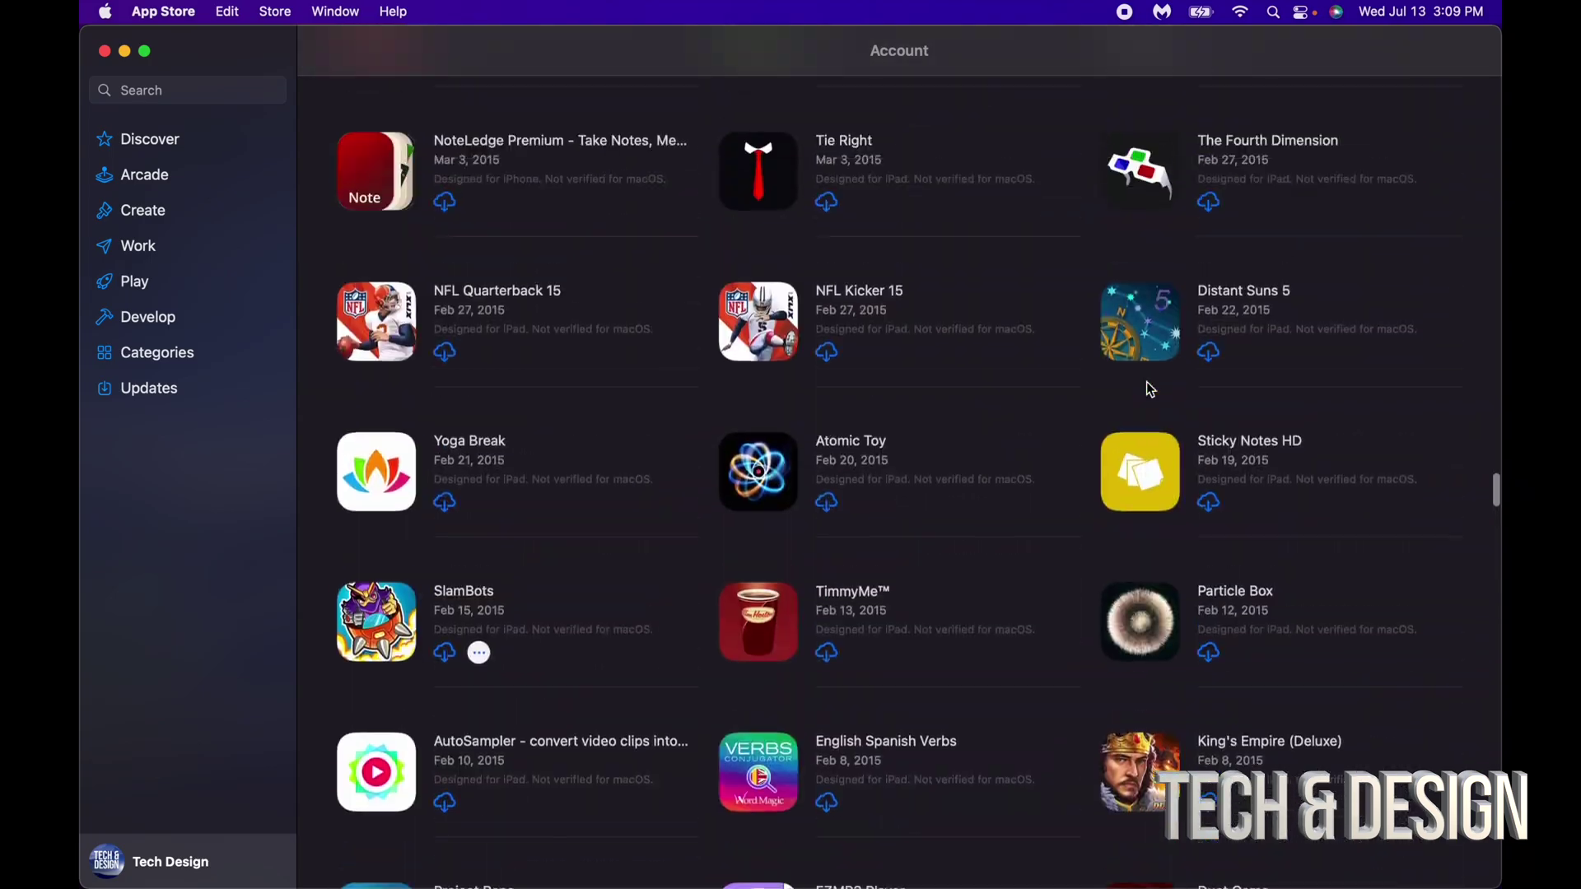
scroll(1151, 389, up, 20)
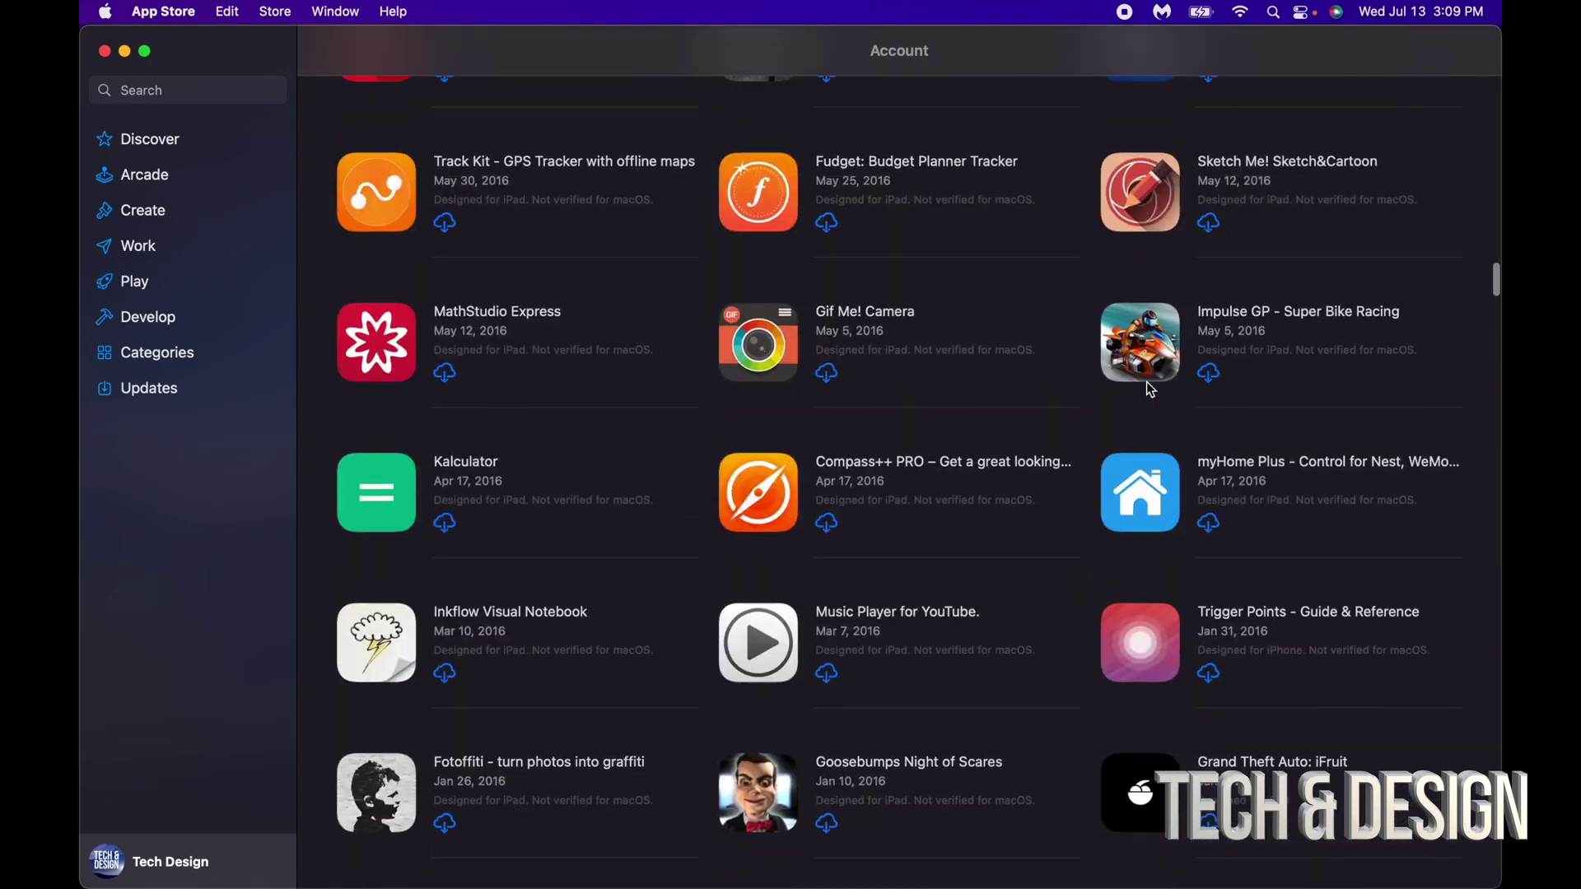
scroll(1151, 388, up, 20)
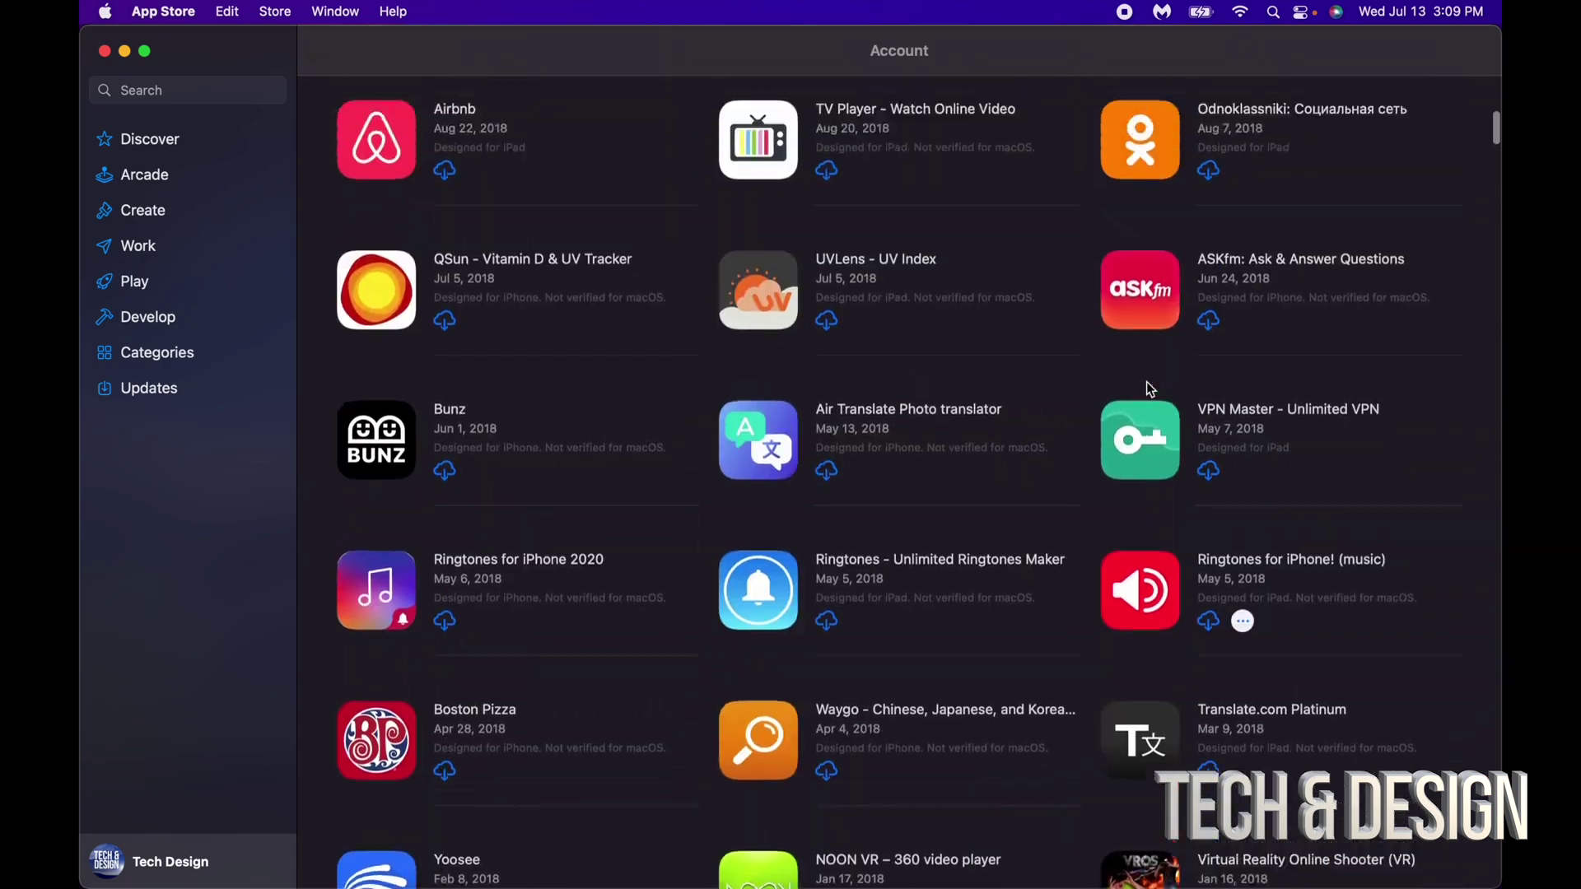
scroll(1146, 382, up, 10)
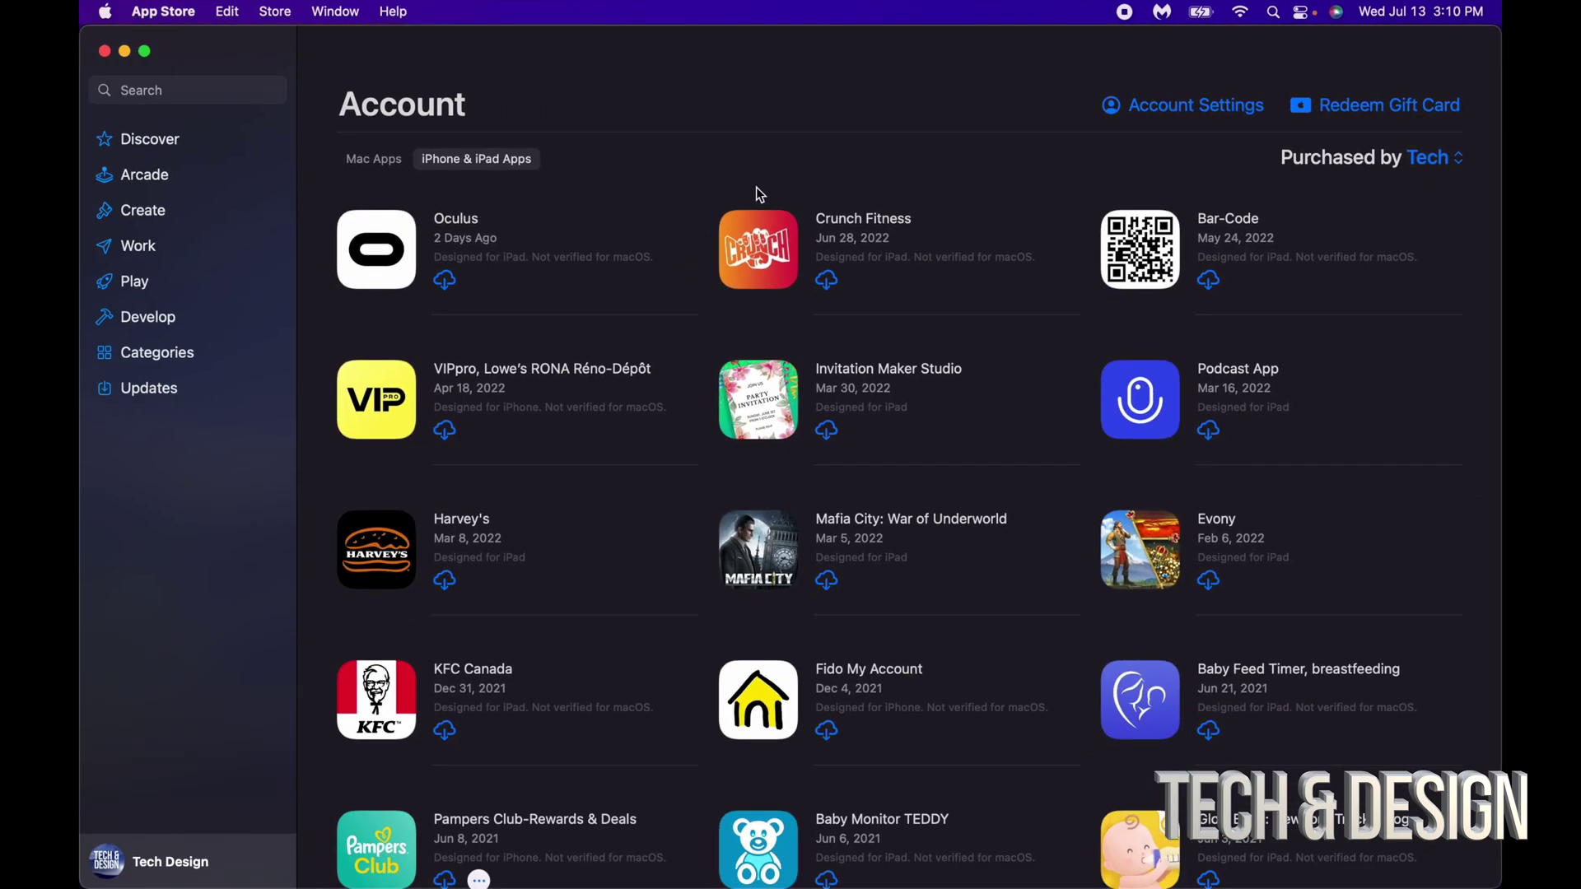
mouse_move(618, 208)
mouse_move(403, 208)
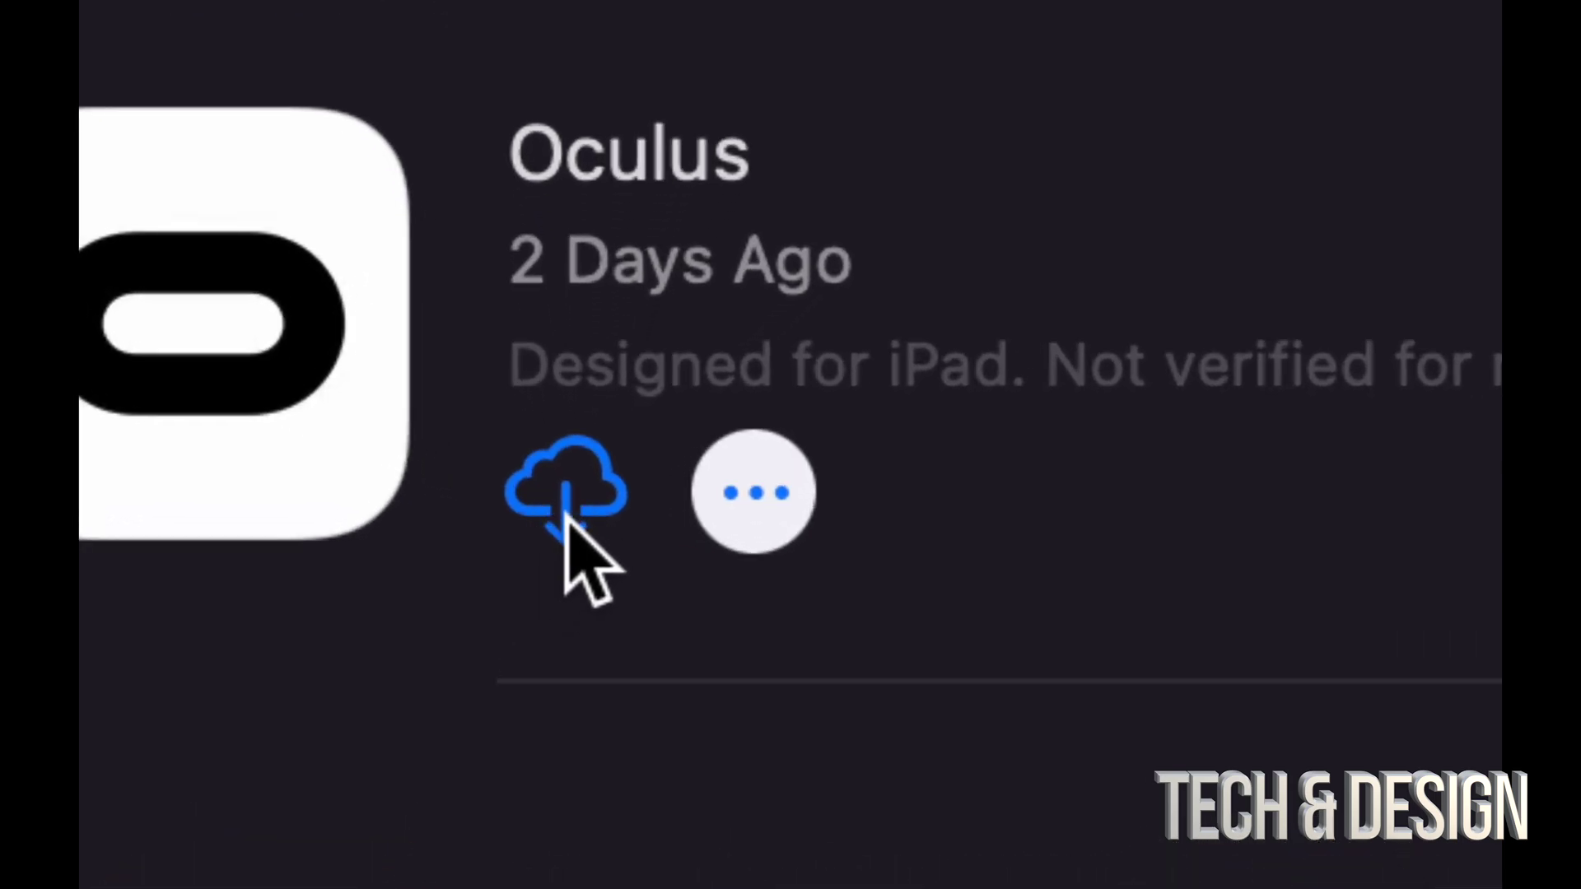
Download Oculus from the purchased list until its button changes to Open.
click(566, 507)
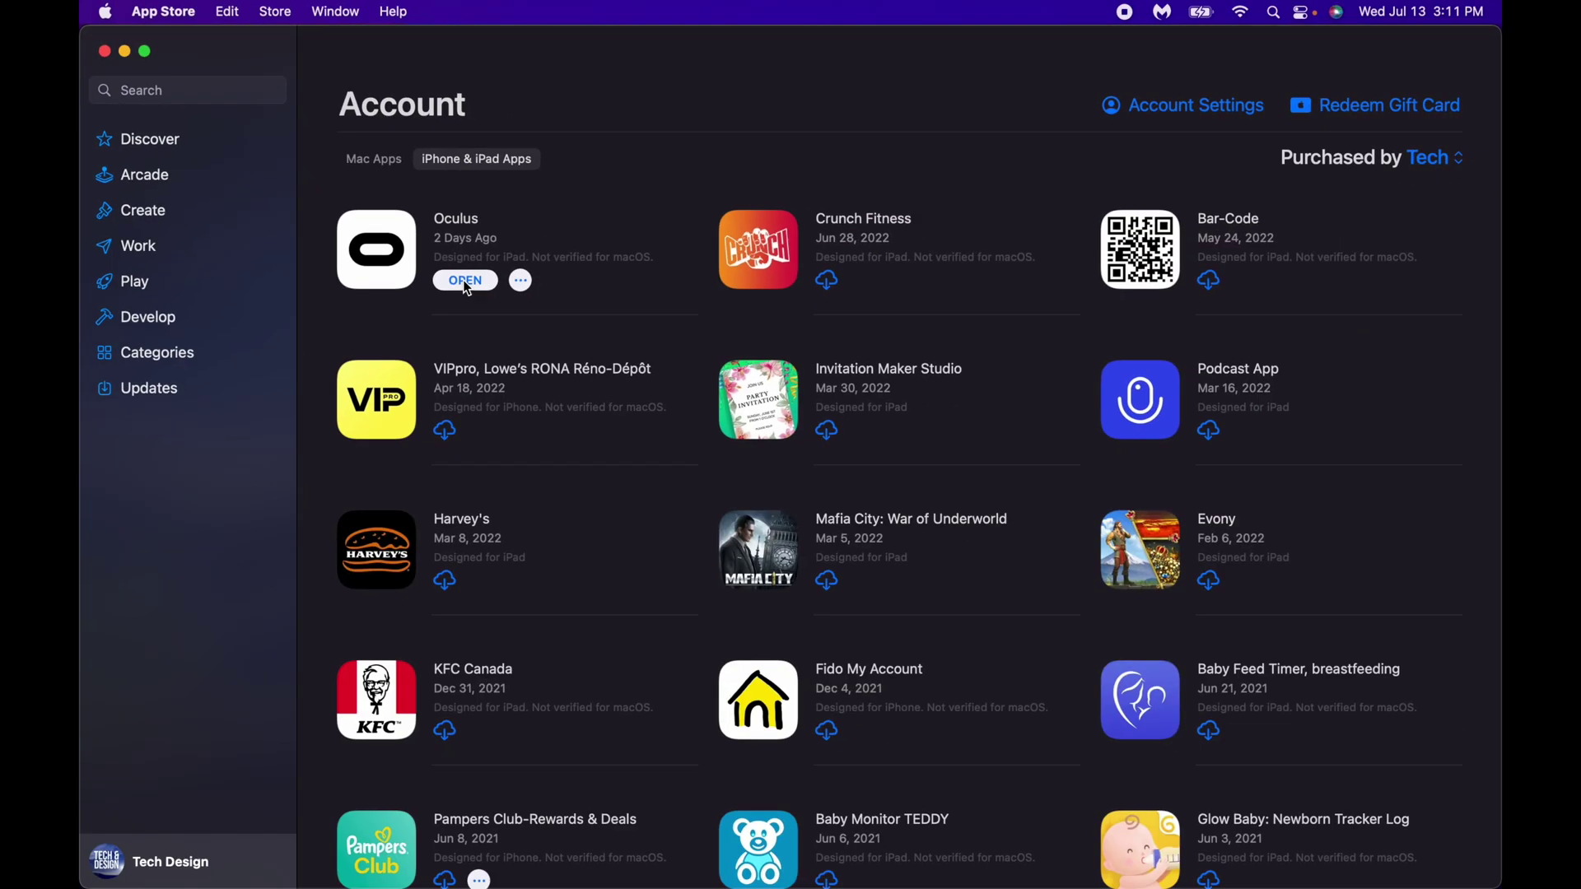
Open the installed Oculus app, allow Bluetooth access, and reposition its window.
click(467, 282)
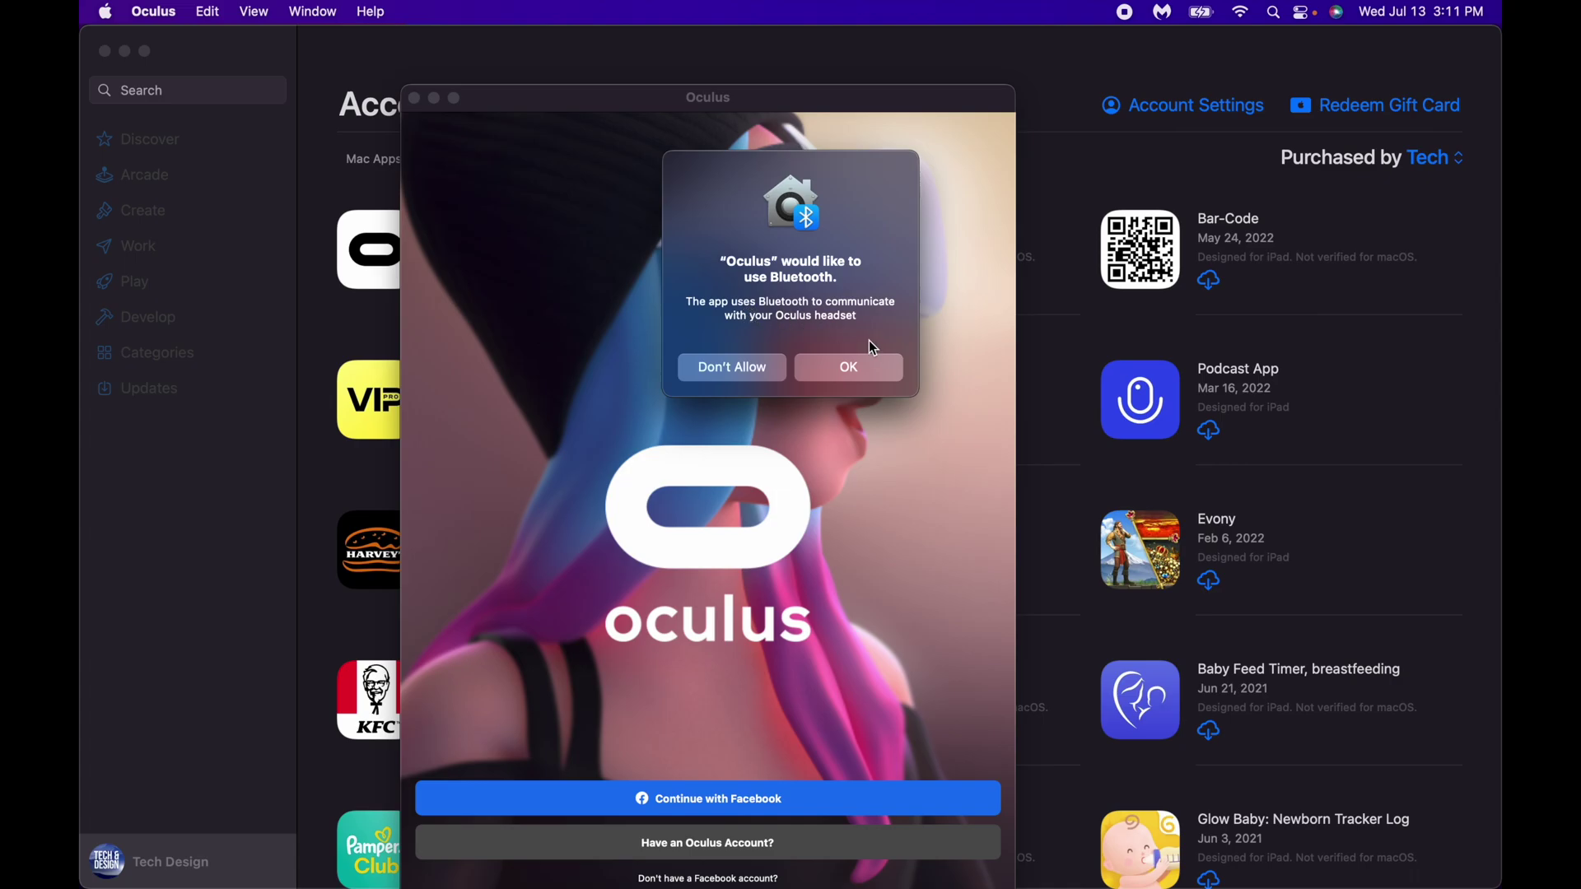
click(855, 372)
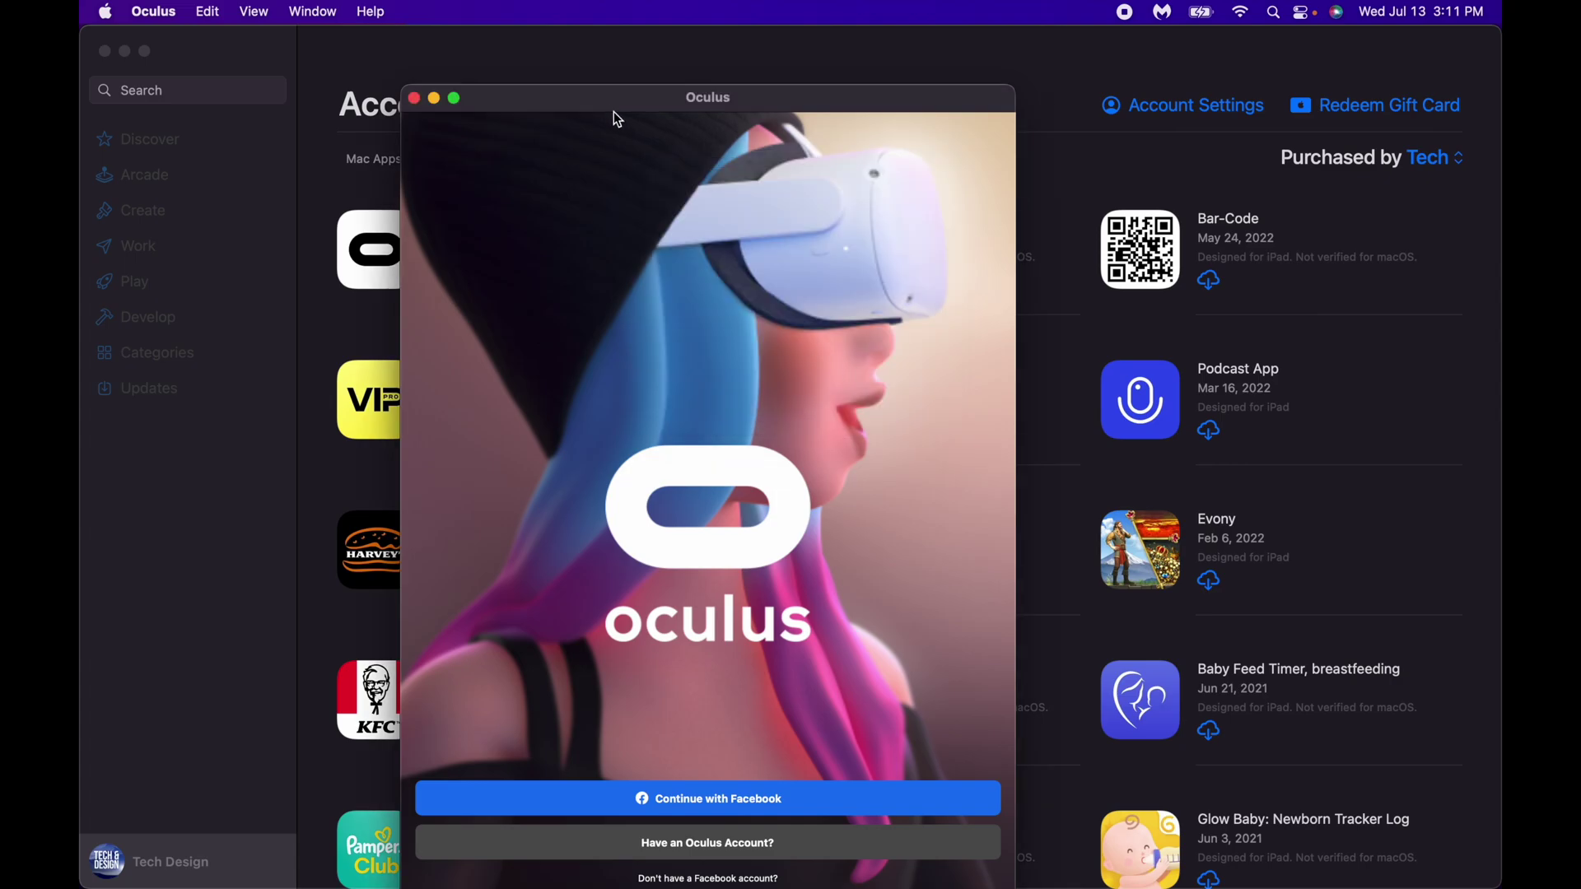
drag(610, 110, 530, 55)
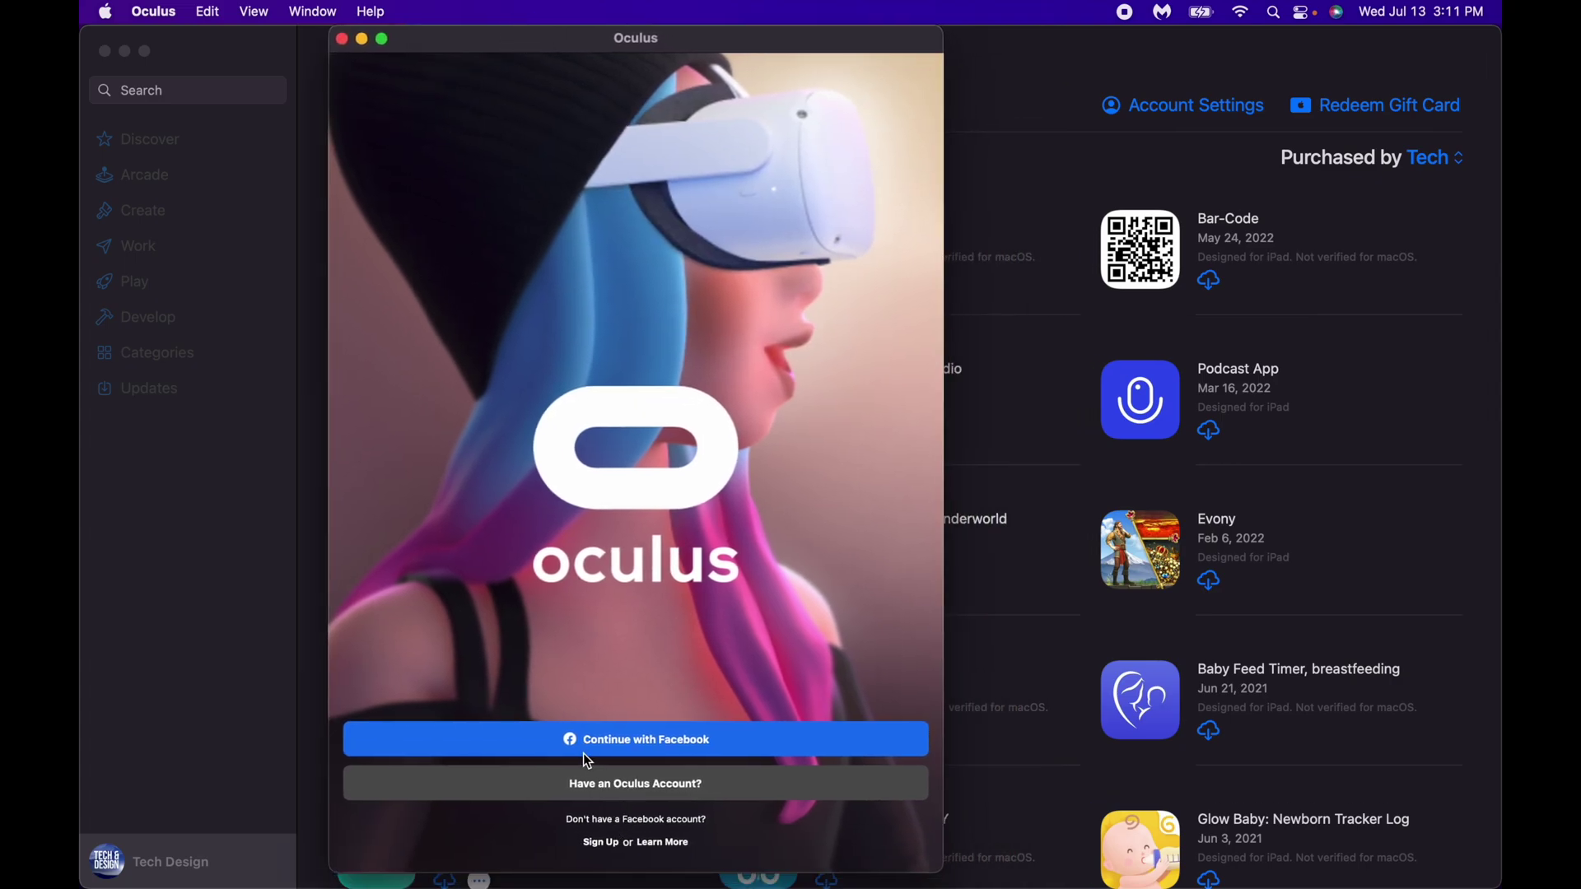
mouse_move(459, 37)
mouse_down()
mouse_move(918, 75)
mouse_move(480, 131)
mouse_move(452, 120)
mouse_move(486, 49)
mouse_up()
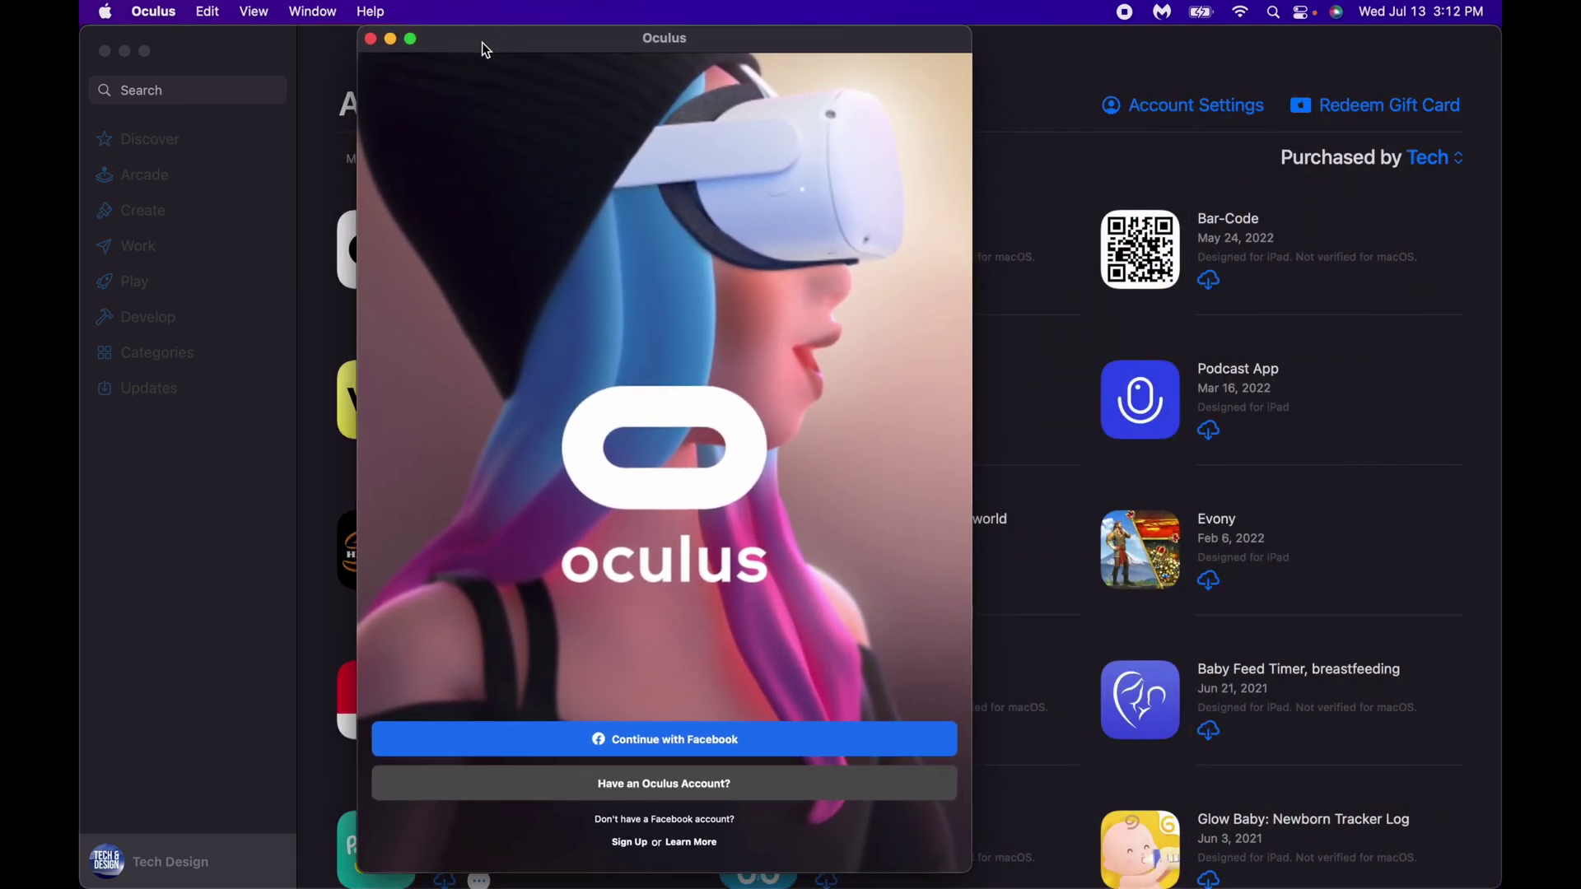
Sign in to Oculus with Facebook and approve access to the account.
click(629, 743)
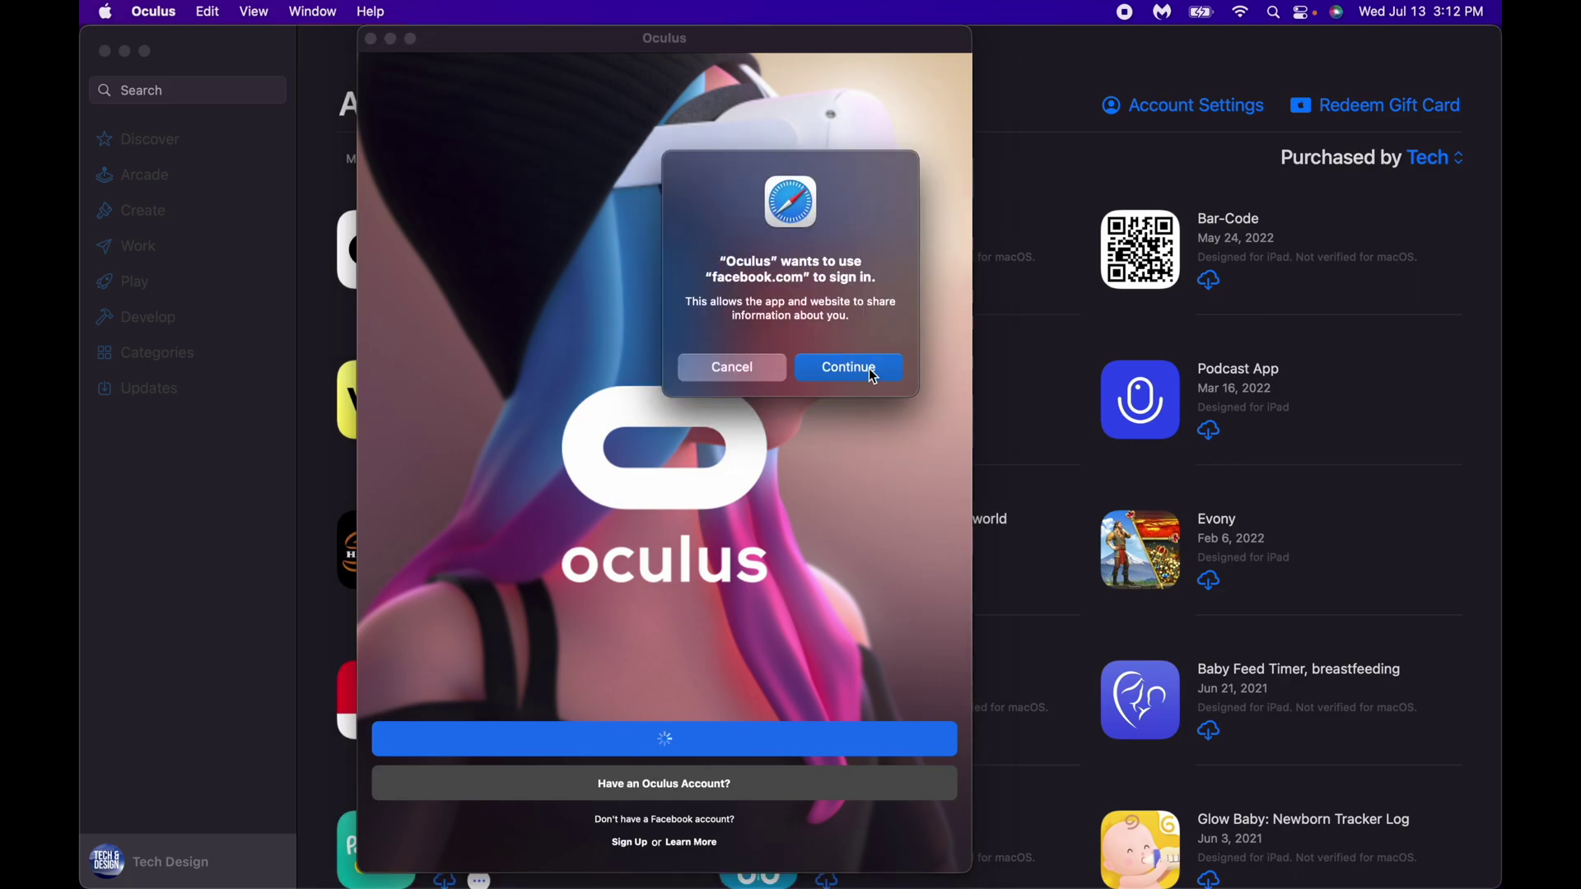
click(851, 368)
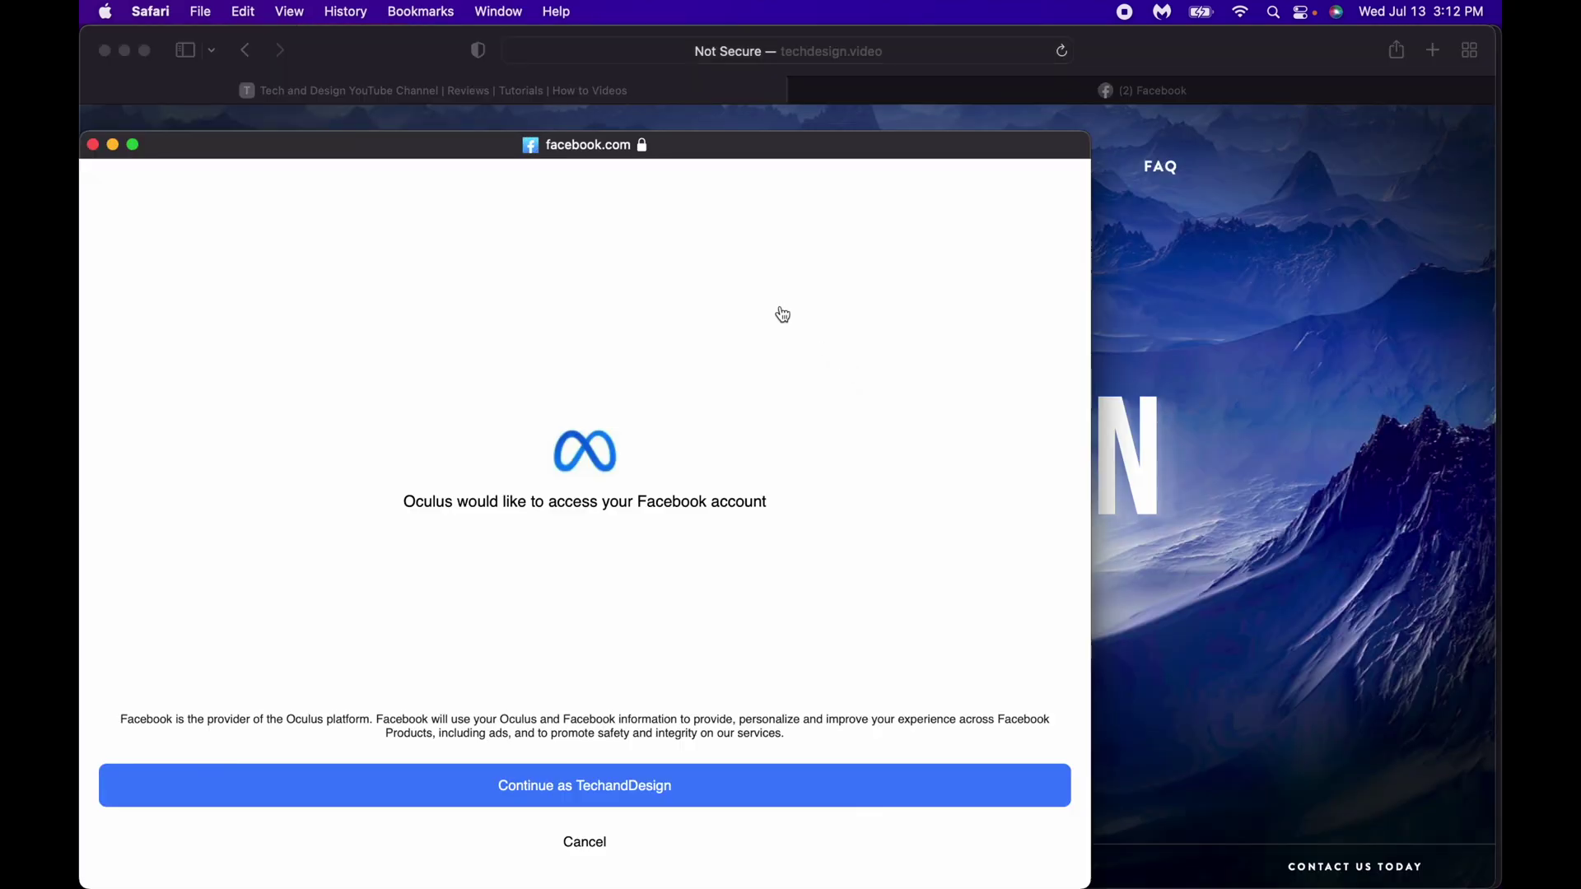
click(517, 789)
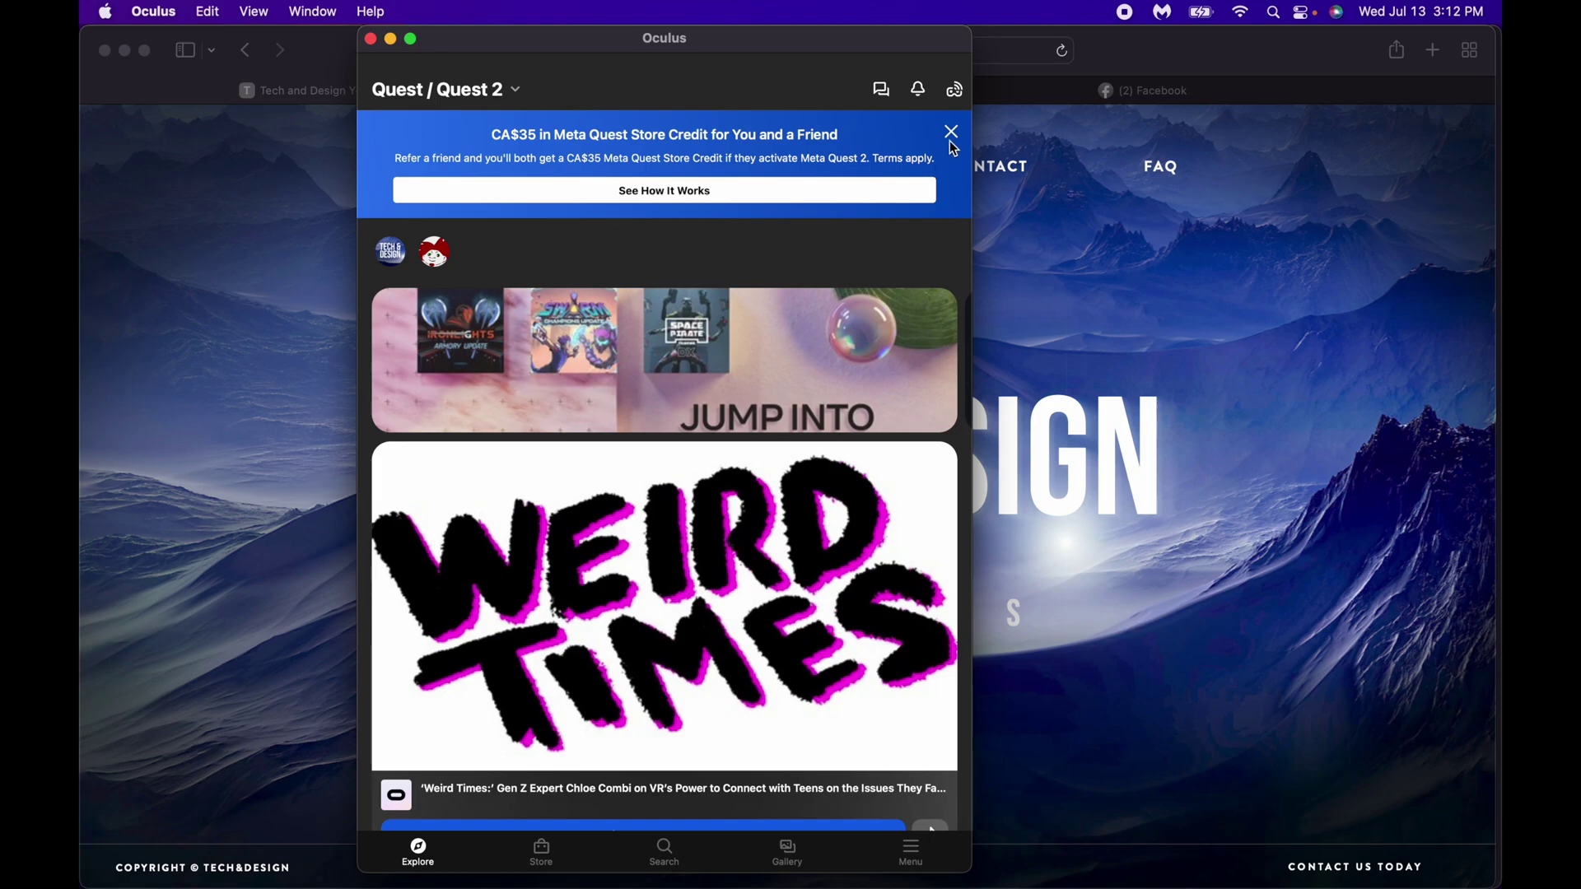
Dismiss the store credit referral banner, scroll through the Explore feed, and close the Oculus window.
click(951, 132)
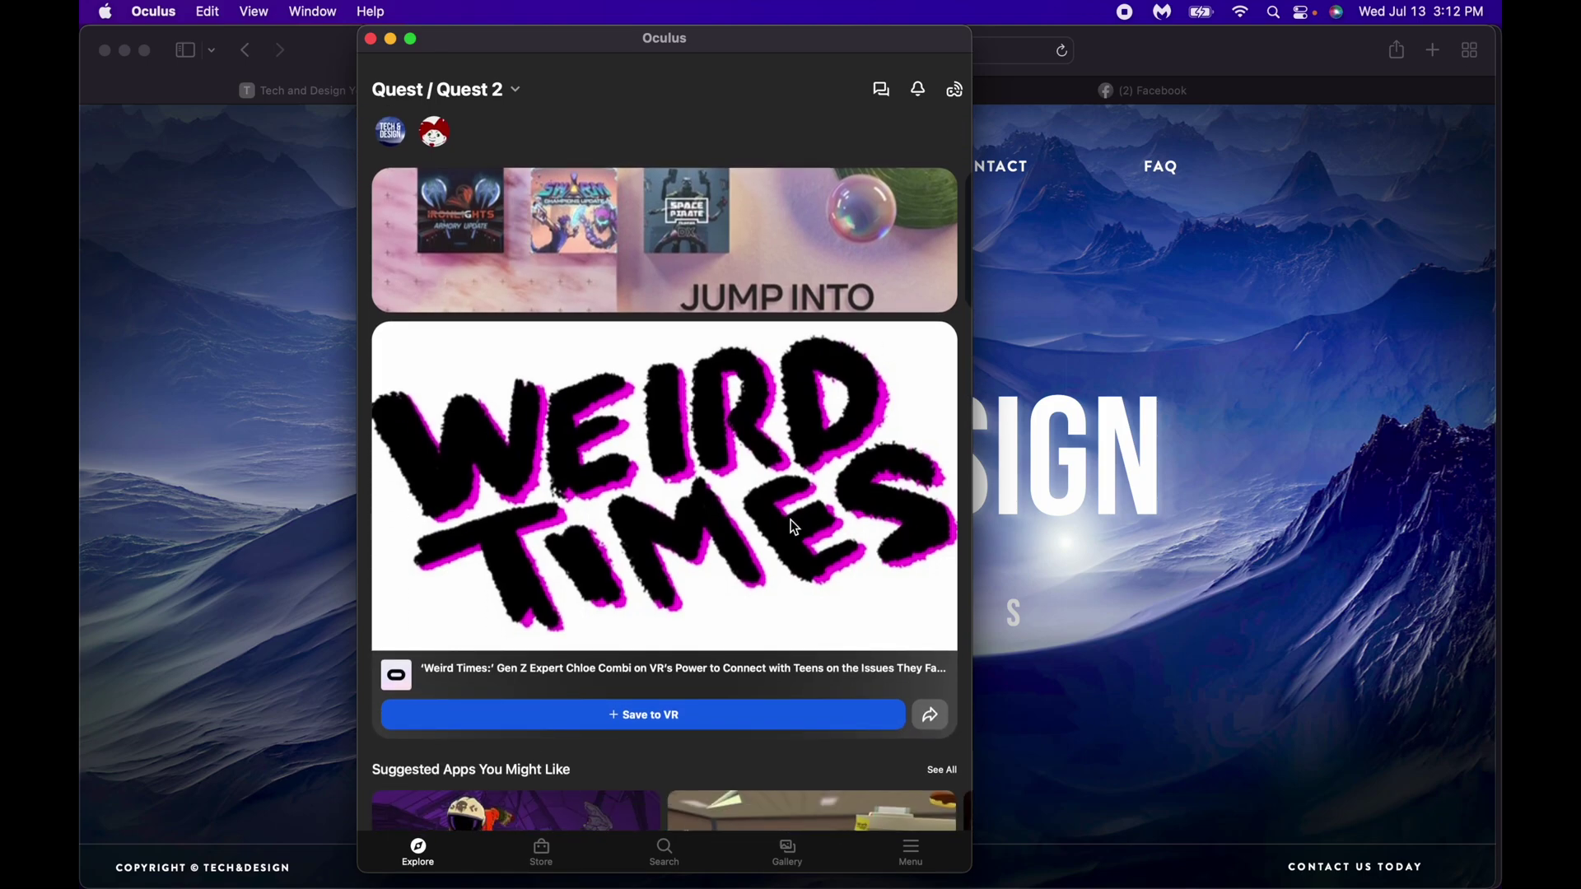
scroll(795, 528, down, 5)
scroll(795, 528, up, 7)
scroll(794, 528, down, 10)
scroll(795, 527, up, 12)
click(371, 40)
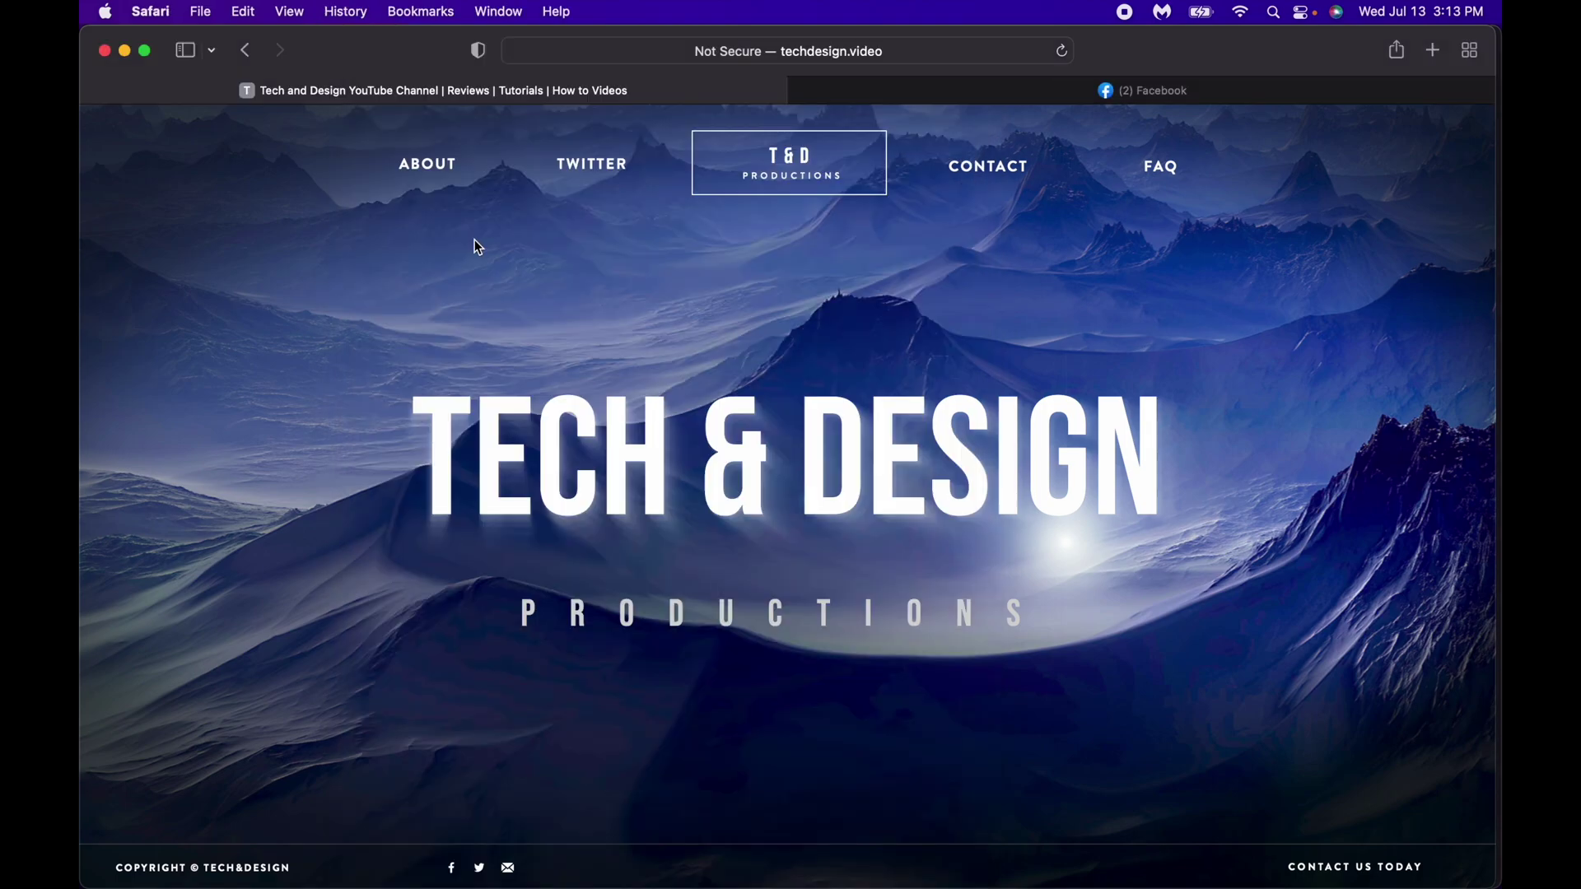